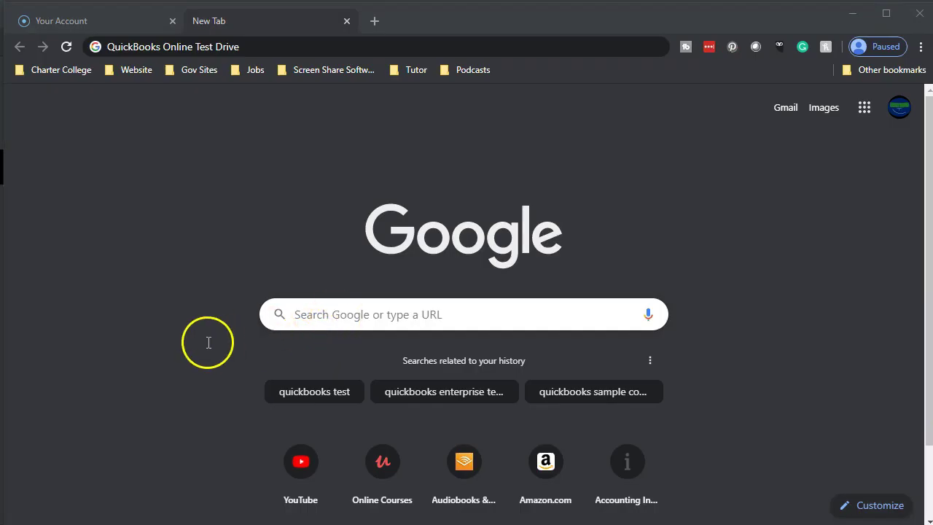
Step: Search the web for QuickBooks Online Test Drive
click(208, 342)
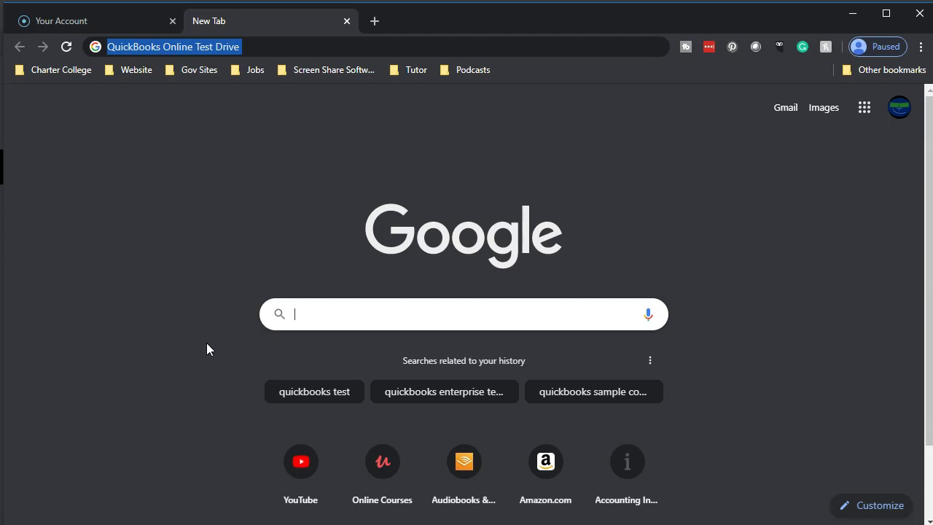
text(Quickbo)
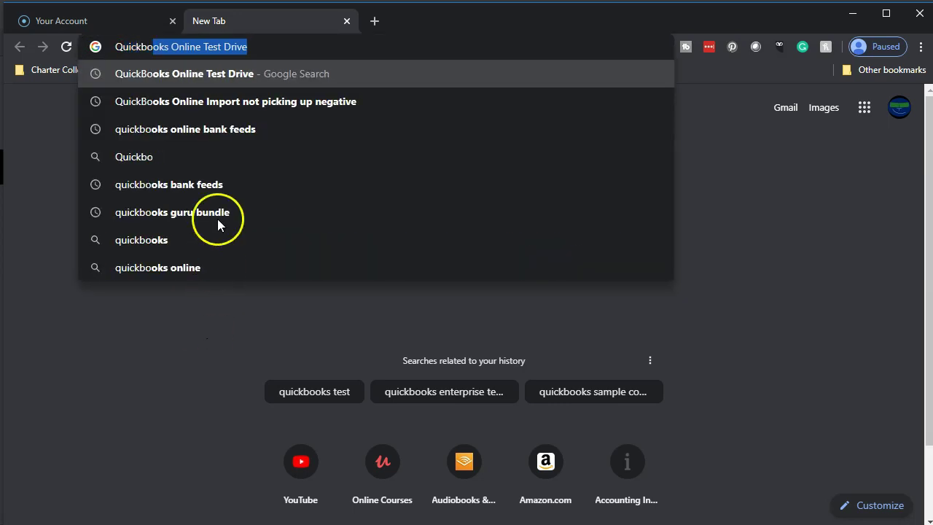
click(264, 46)
key(Return)
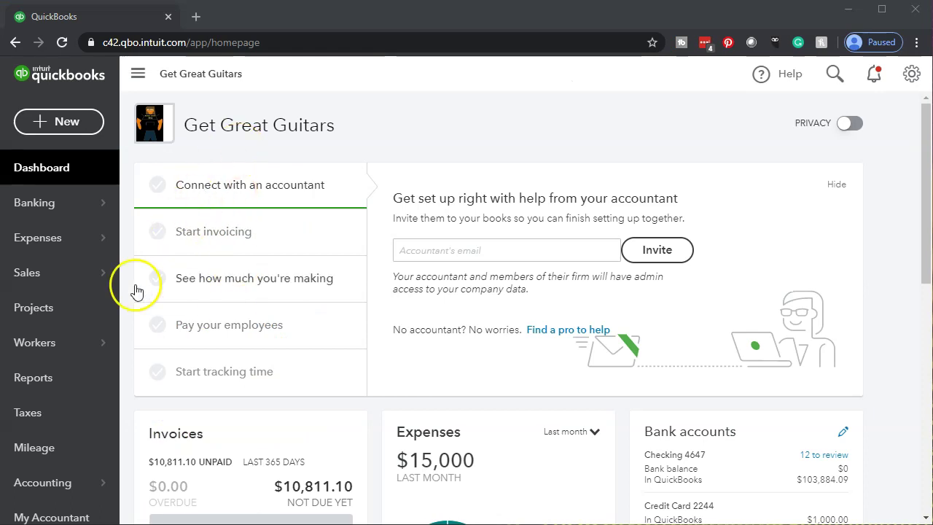
Step: Open the Balance Sheet report from the favorite reports
click(34, 379)
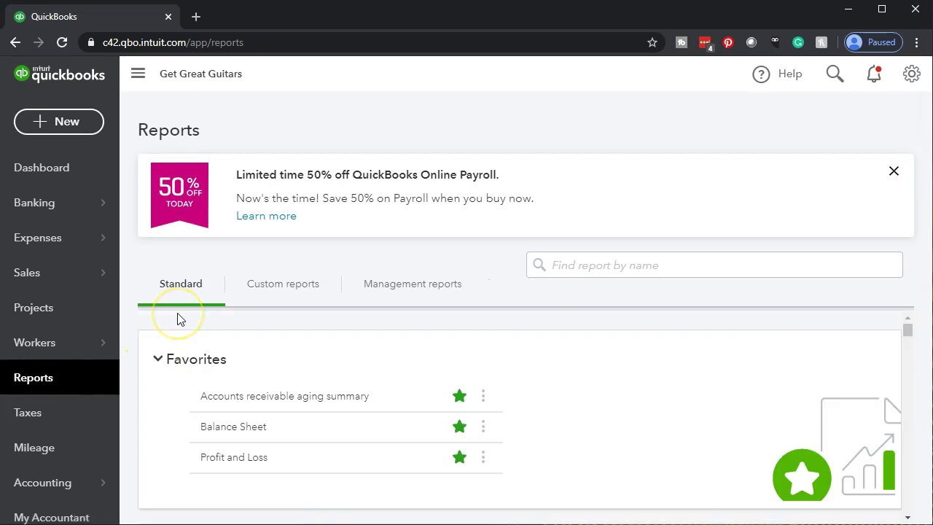
scroll(185, 350, down, 1)
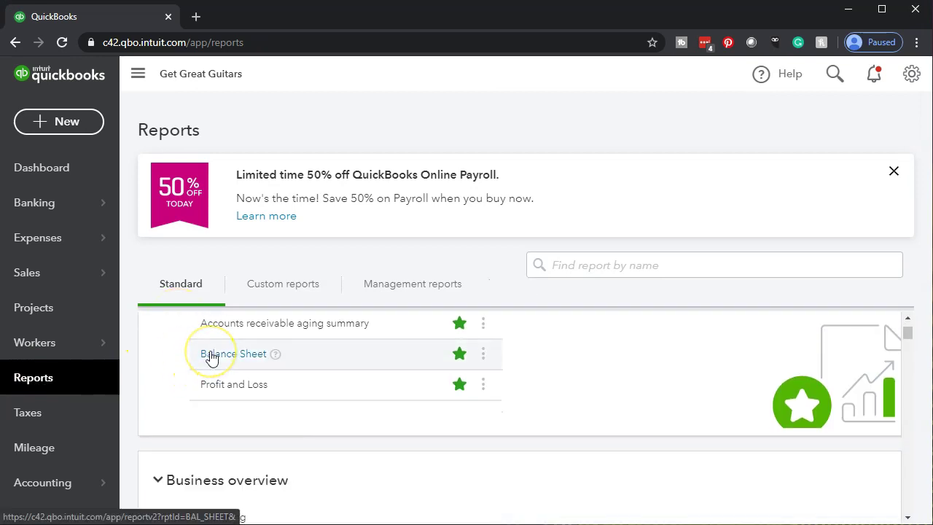
click(212, 356)
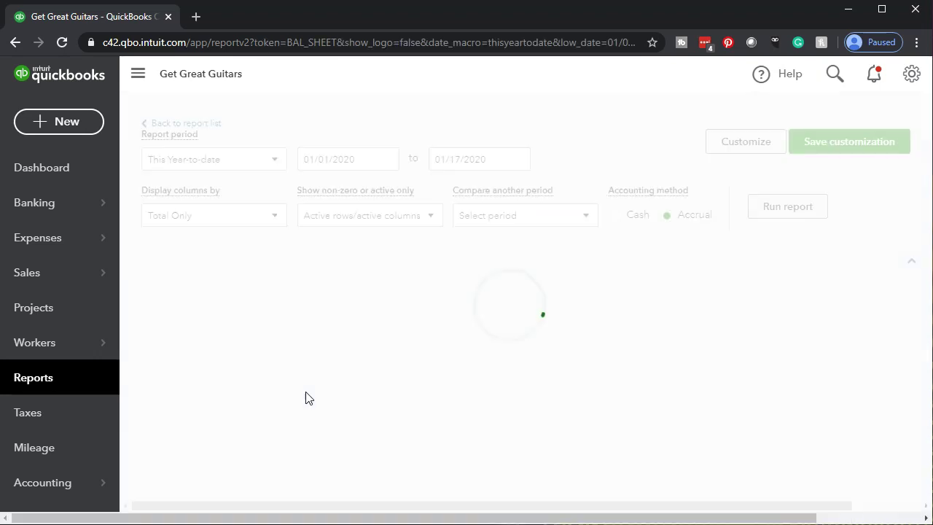
Step: Set the Balance Sheet report period to 01/01/2020 through 12/31/2020 and run the report
click(365, 185)
drag(365, 185, 243, 160)
text(01/01/2020)
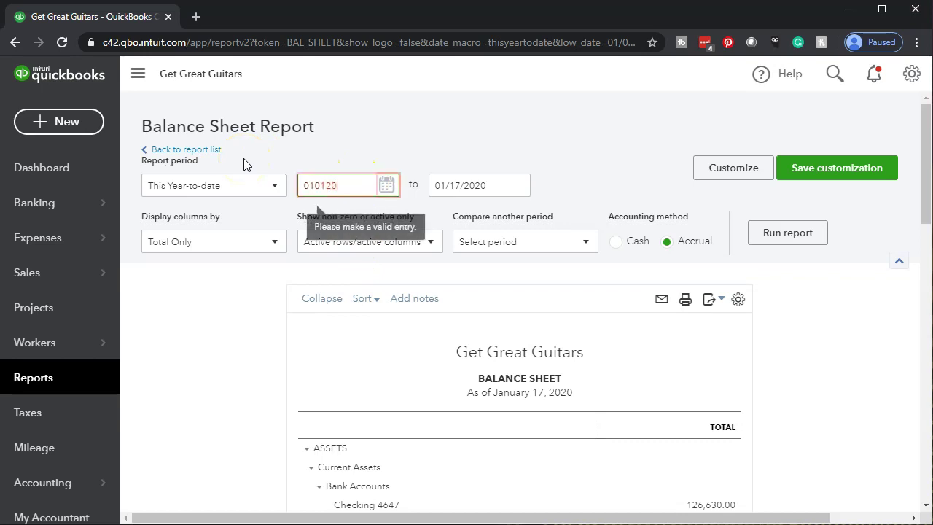
key(Tab)
text(12/31/2020)
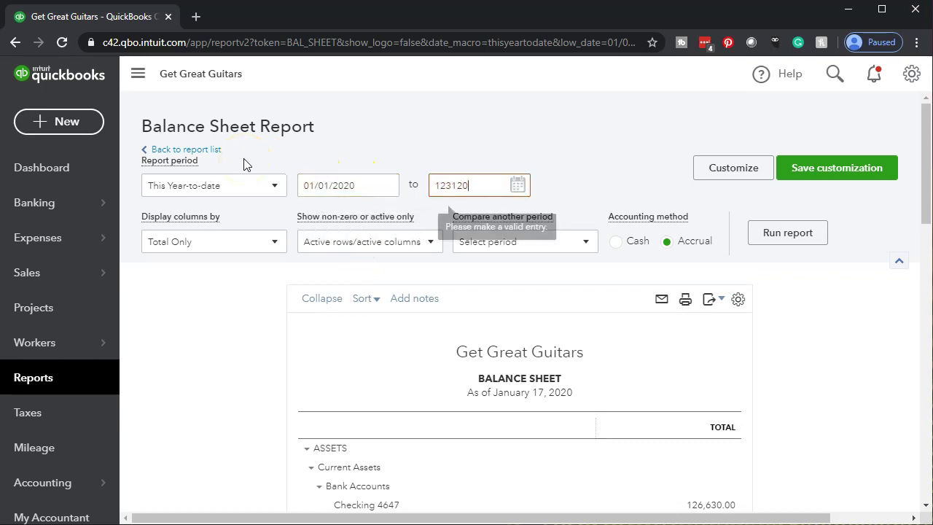
click(781, 233)
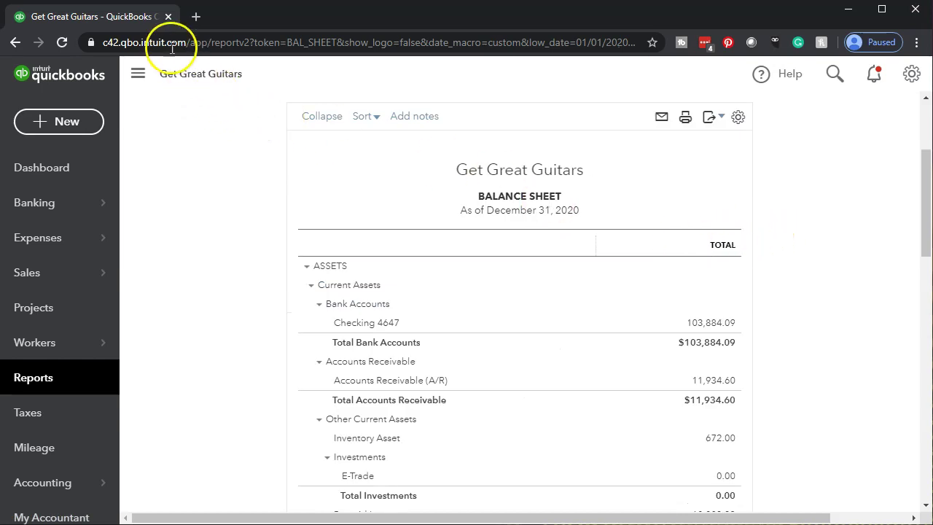
Step: Duplicate the browser tab holding the Balance Sheet and return to the original tab
right_click(137, 22)
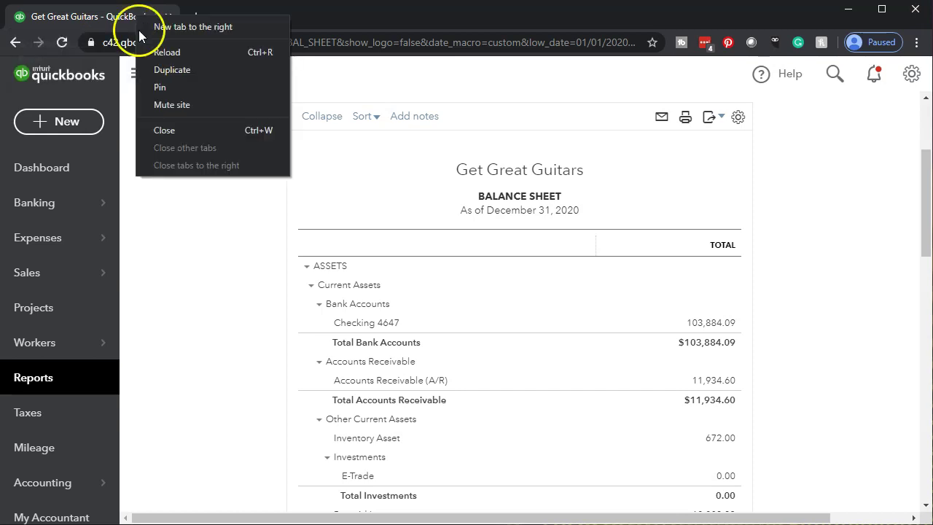
click(162, 67)
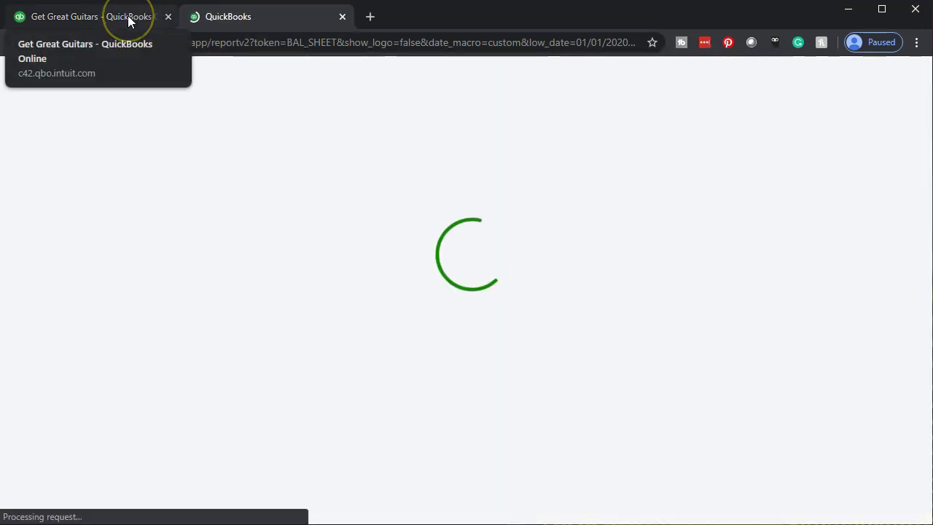
click(129, 20)
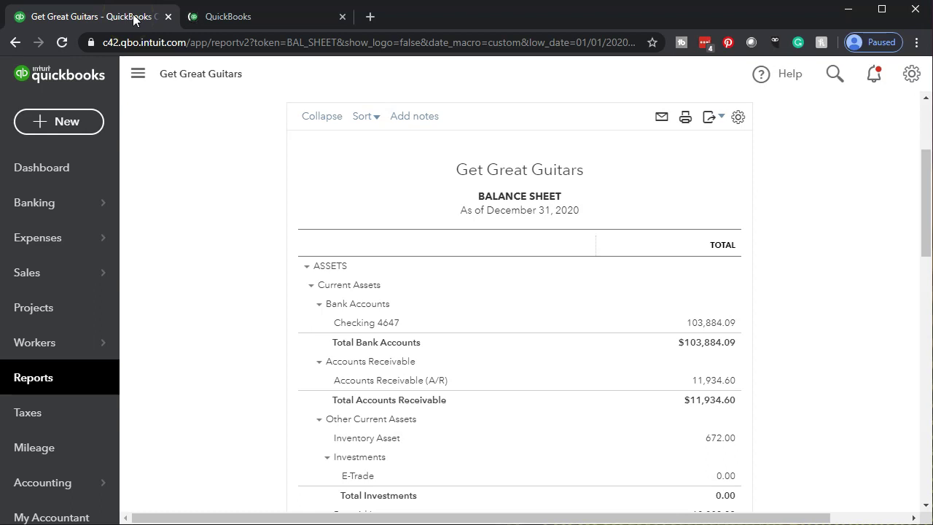
Step: Go back to the report list and open the Profit and Loss report from the favorites
click(62, 379)
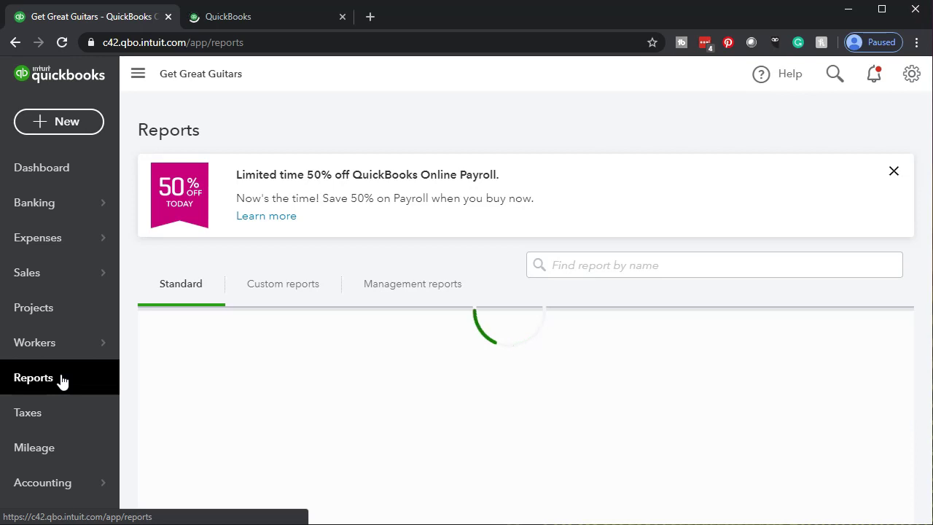
click(216, 376)
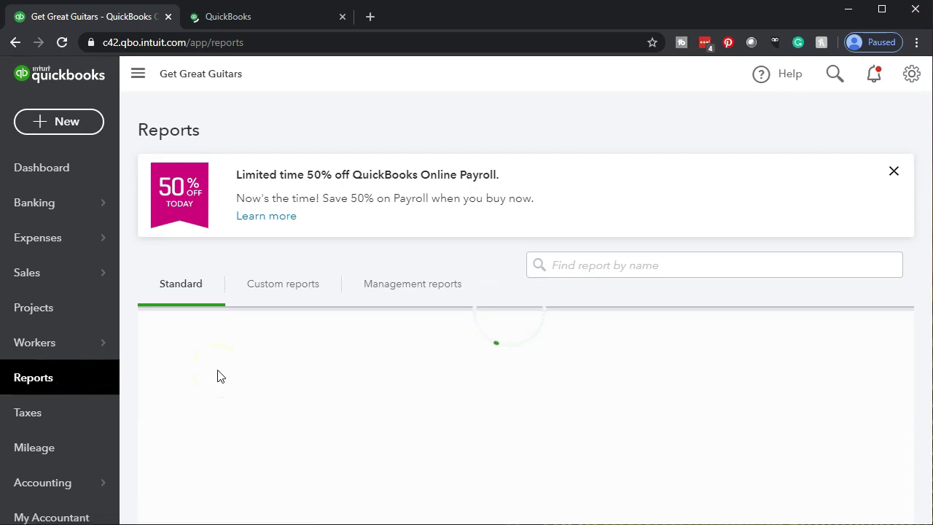
click(212, 386)
click(188, 461)
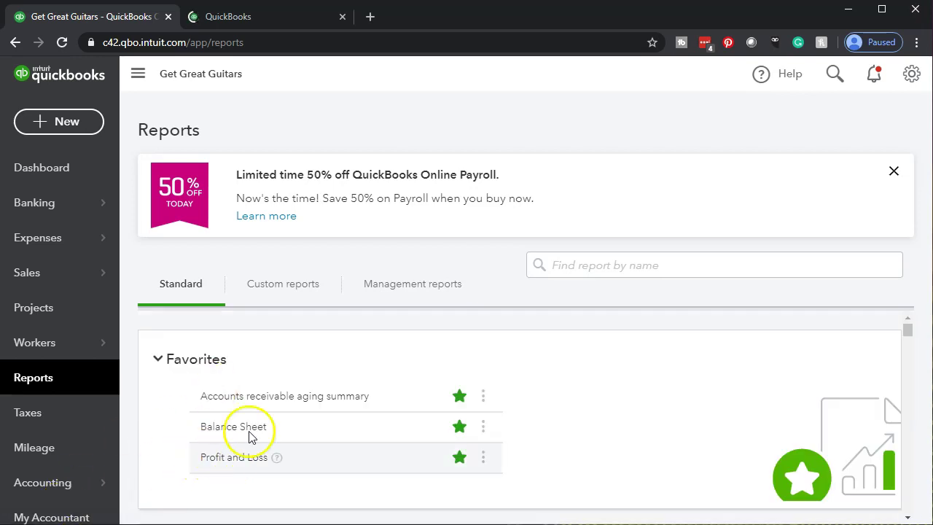
click(239, 465)
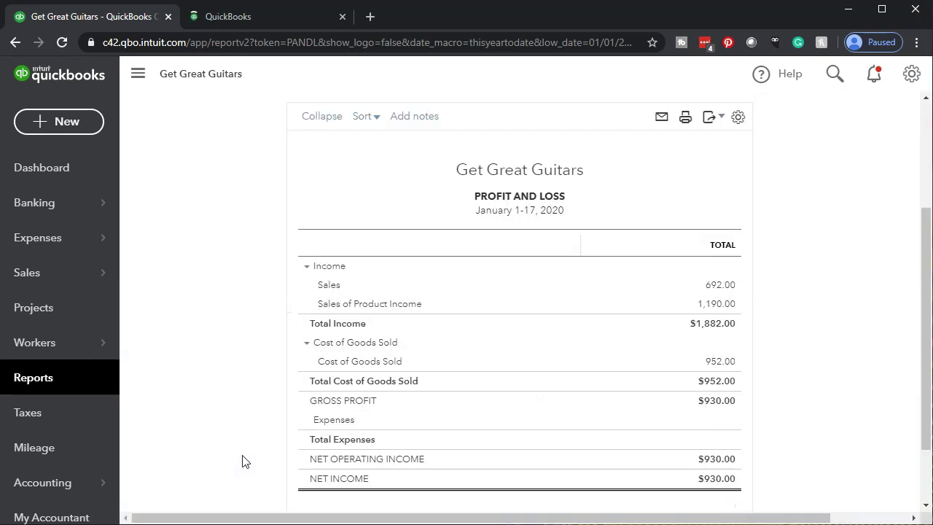
Step: Set the Profit and Loss report period to 01/01/2020 through 12/31/2020 and run the report
scroll(244, 459, up, 3)
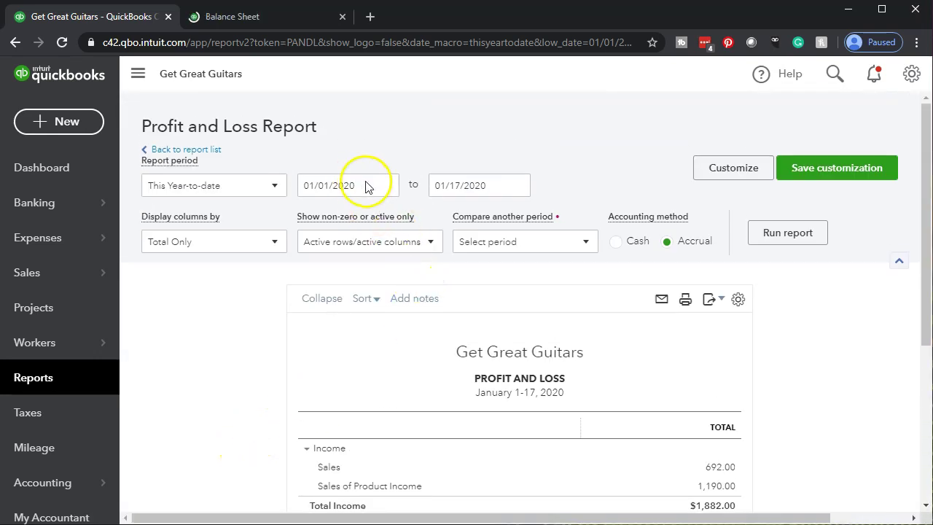
click(366, 185)
text(01)
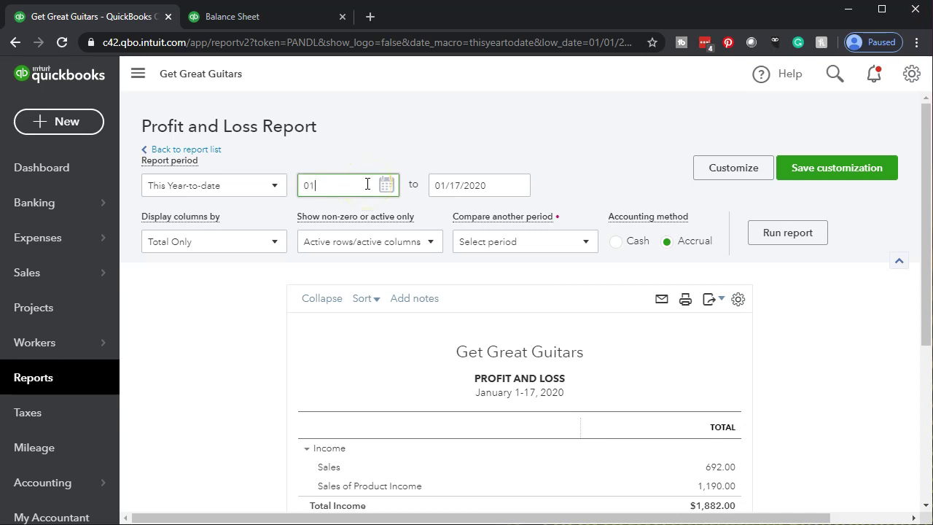
text(/01/2020)
key(Tab)
text(1)
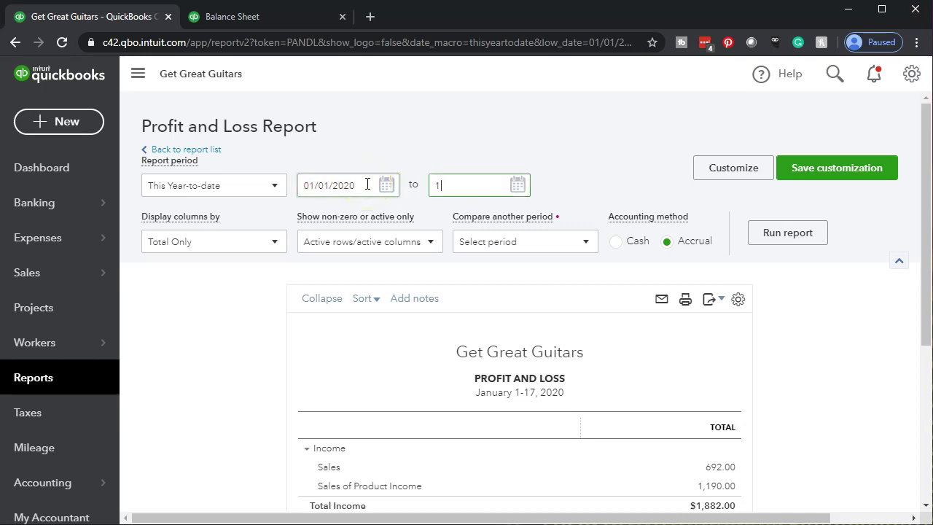
text(2/31/2020)
key(Tab)
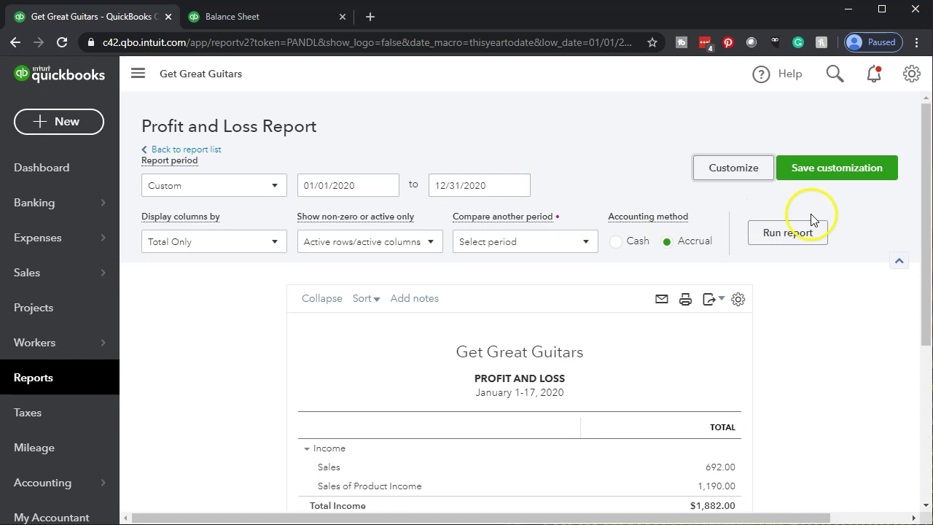
click(808, 232)
scroll(808, 225, down, 3)
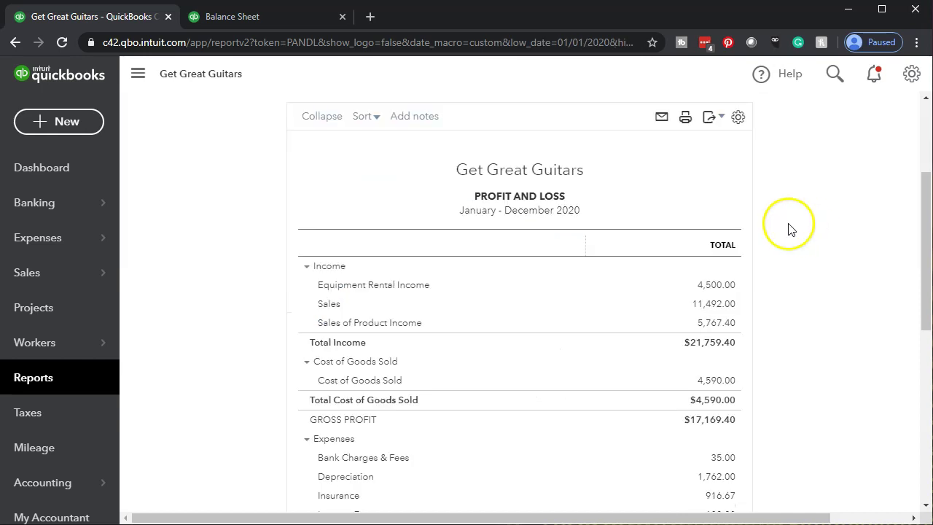
Step: Duplicate the browser tab holding the Profit and Loss report and switch to the Balance Sheet tab
right_click(126, 20)
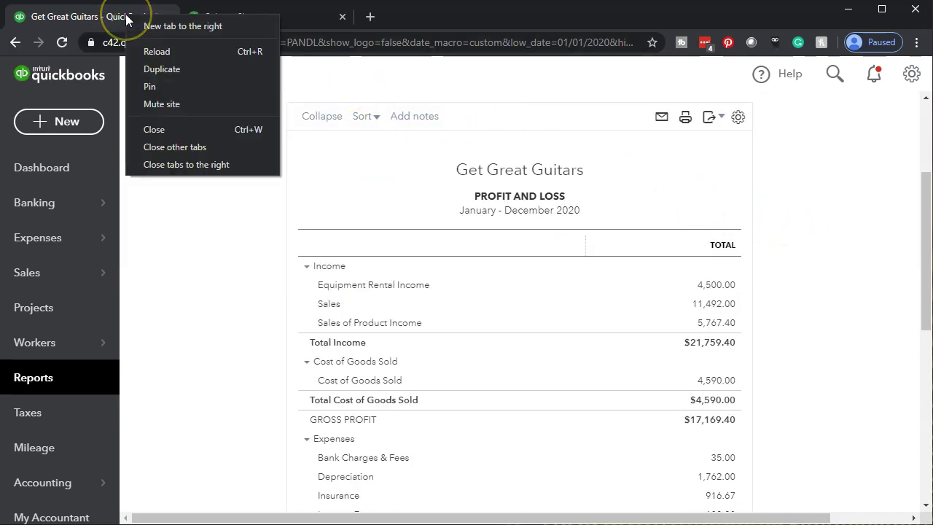
click(153, 68)
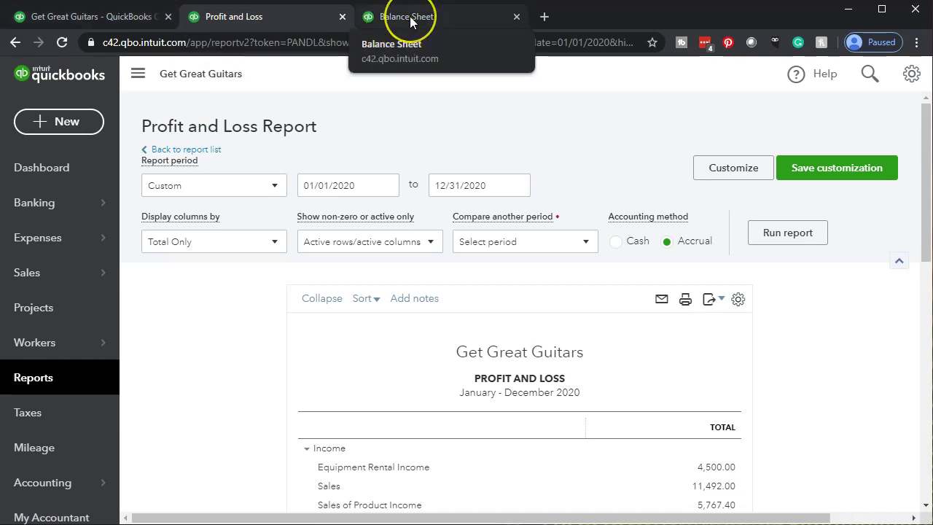
click(410, 17)
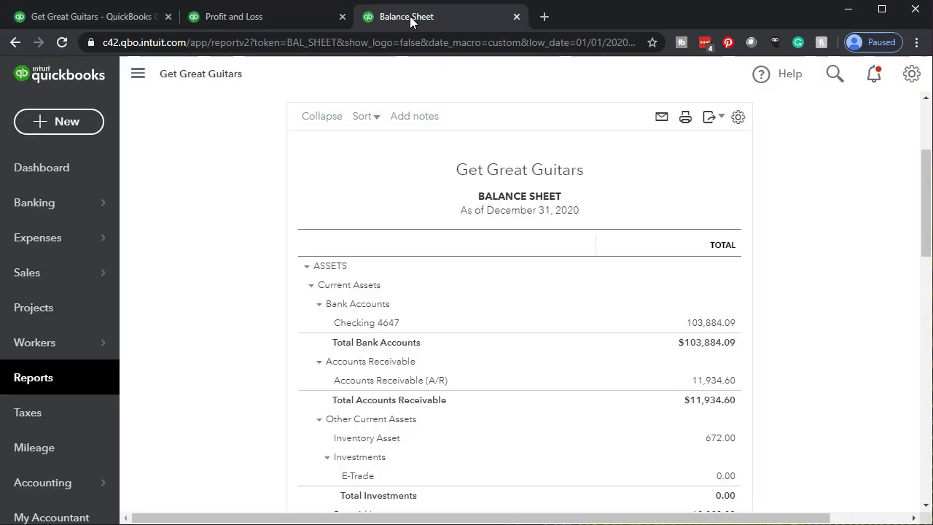
Step: Collapse the navigation sidebar, enlarge the page and examine the current and fixed assets on the Balance Sheet
click(136, 74)
key(ctrl+plus)
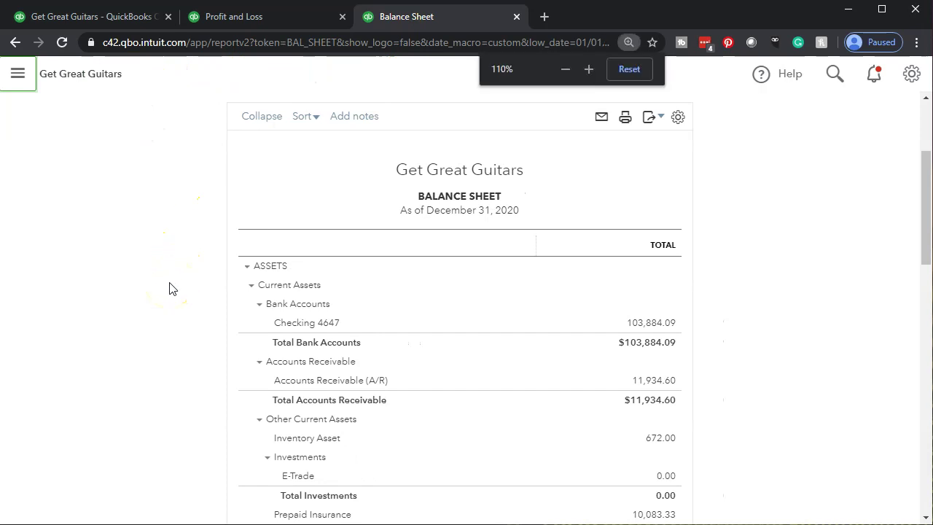
key(ctrl+plus)
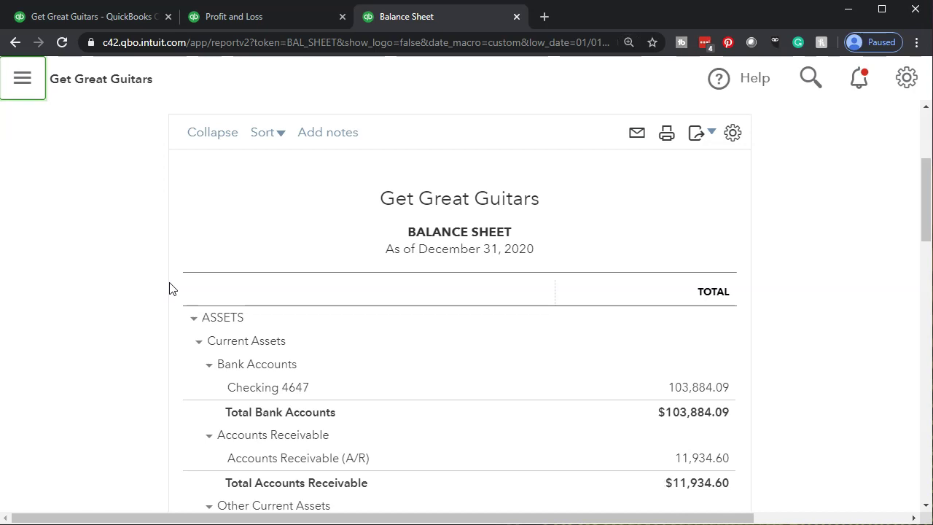
scroll(169, 289, down, 1)
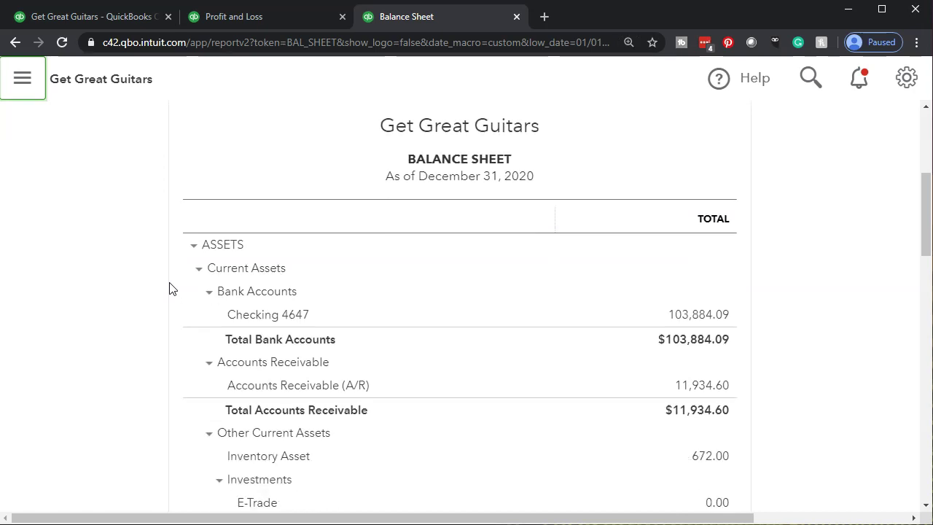
scroll(169, 288, down, 1)
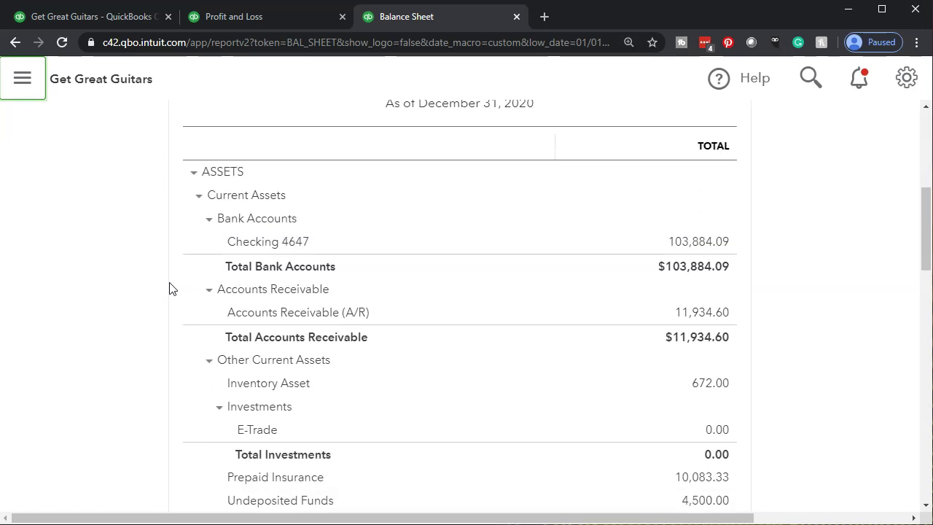
scroll(169, 289, down, 2)
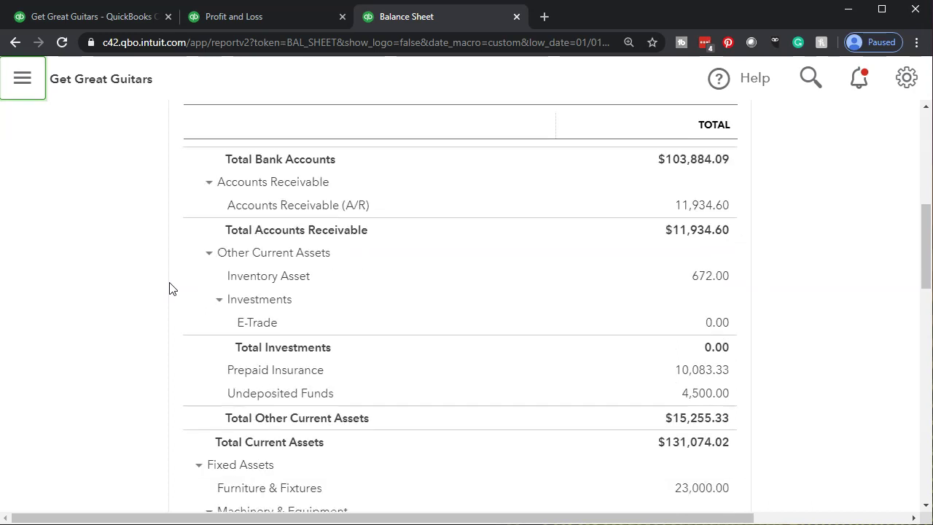
scroll(169, 289, down, 2)
scroll(169, 289, down, 1)
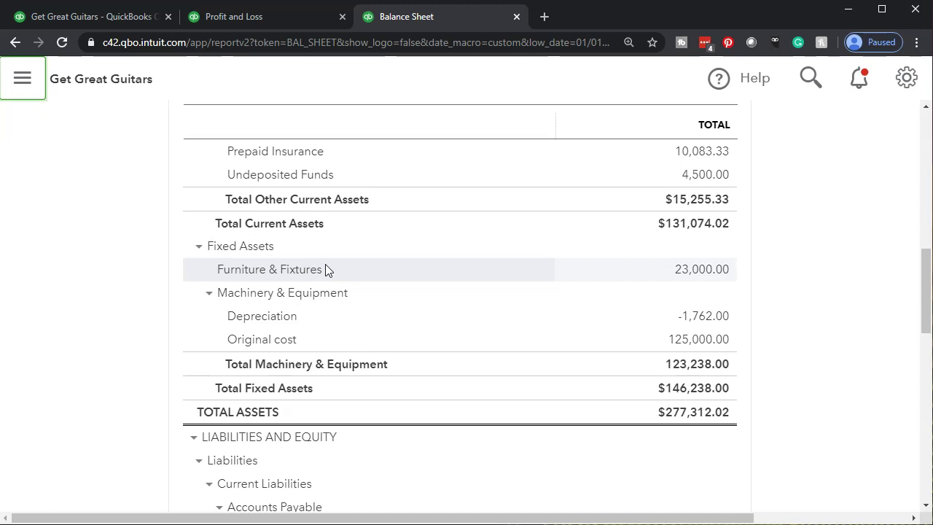
Step: Return to the original tab, reduce its page zoom and open the Banking page
click(88, 17)
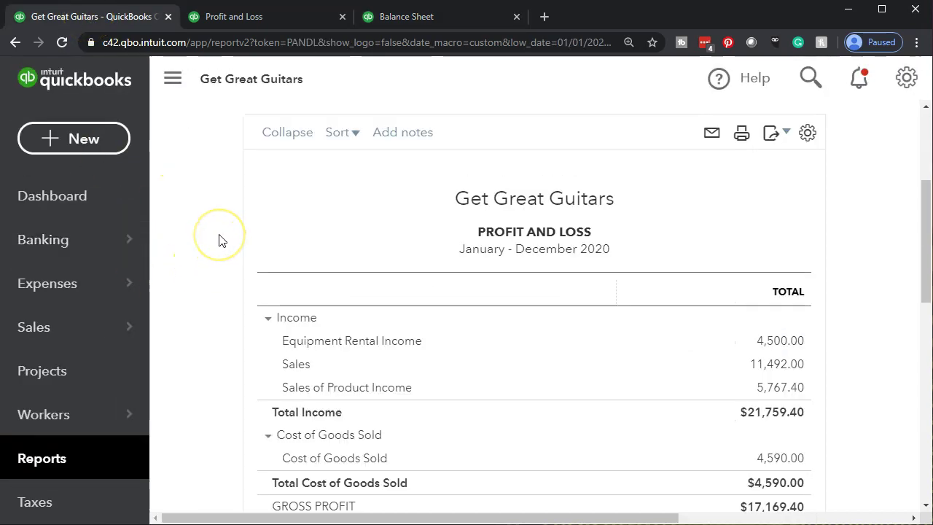
key(ctrl+minus)
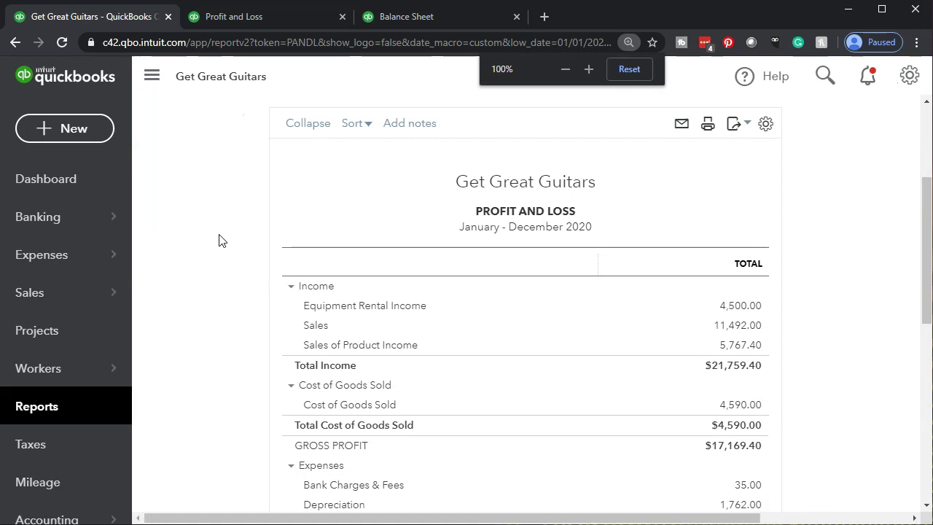
click(170, 225)
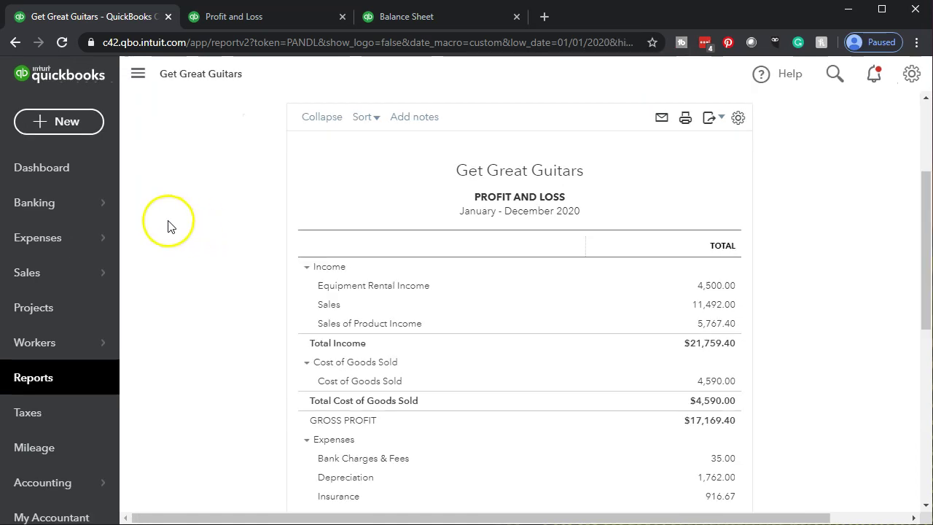
mouse_move(56, 211)
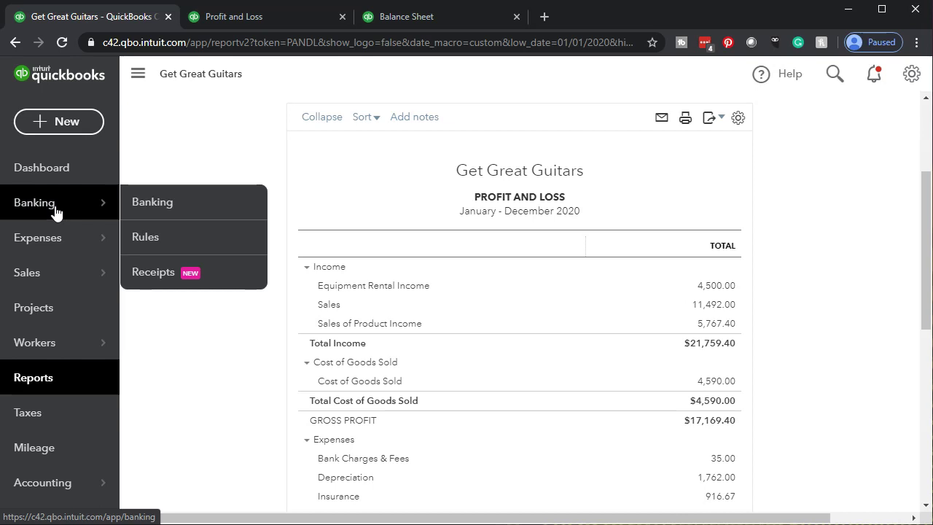
click(57, 212)
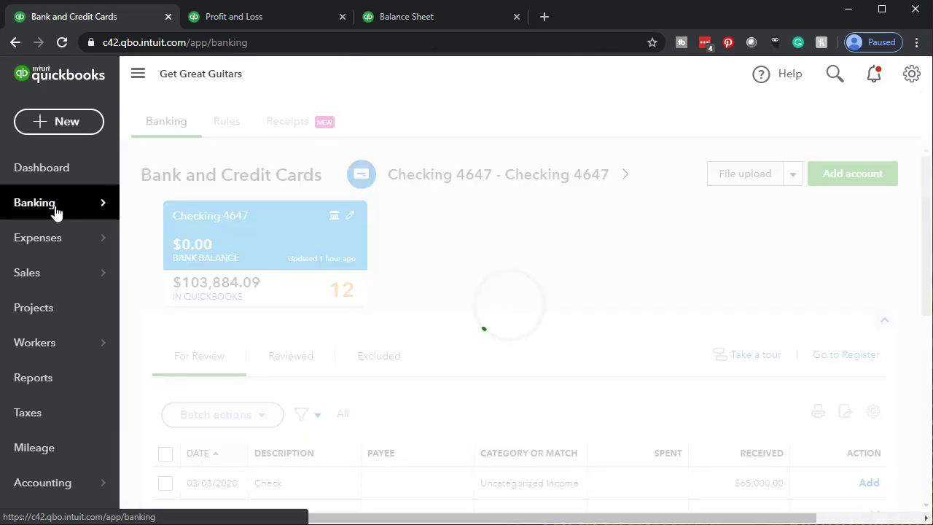
Step: Collapse the navigation sidebar and expand the 03/19/2020 Office Depot transaction in the For Review list
scroll(56, 211, down, 2)
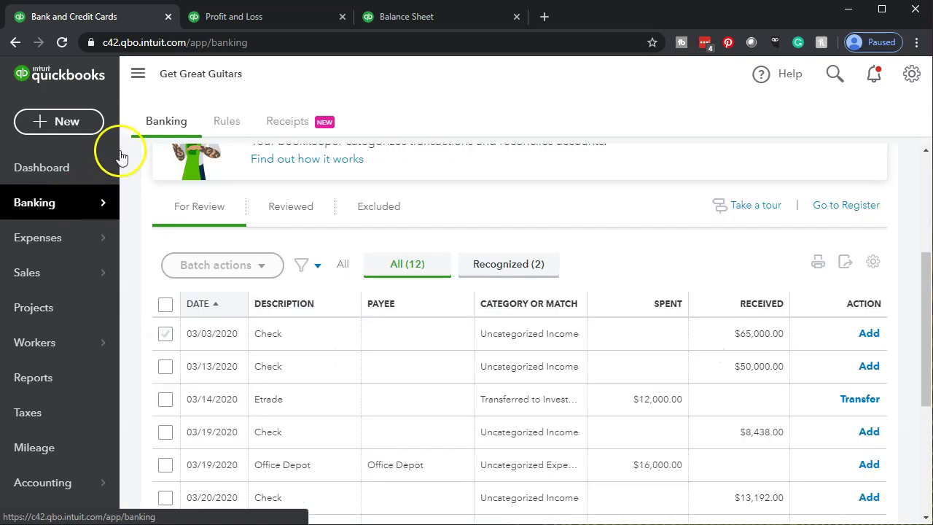
click(142, 78)
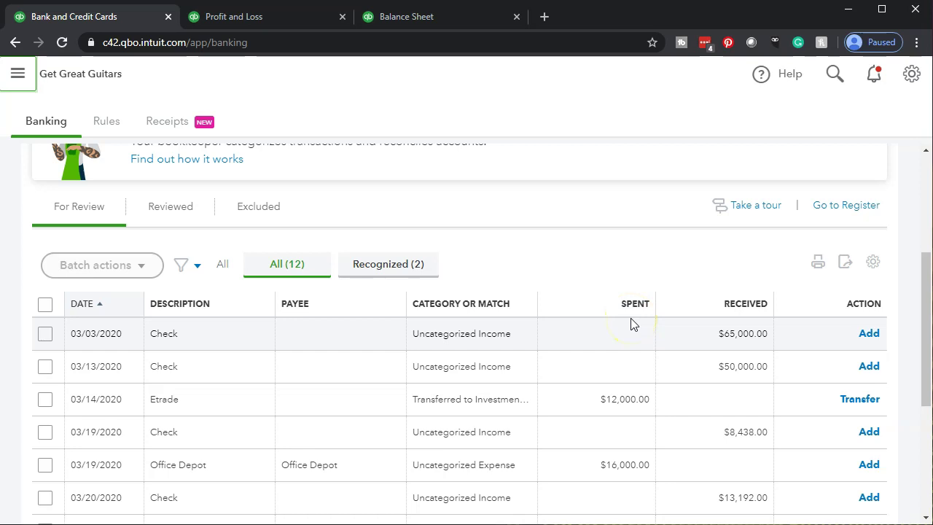
scroll(632, 323, down, 1)
click(233, 343)
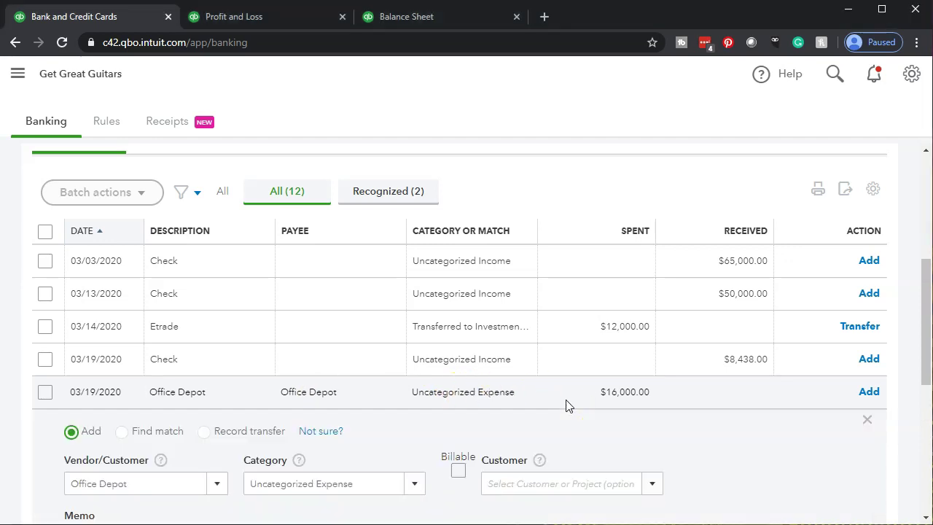
Step: Set the Office Depot transaction's category to the fixed asset account Furniture & Fixtures
scroll(567, 406, down, 2)
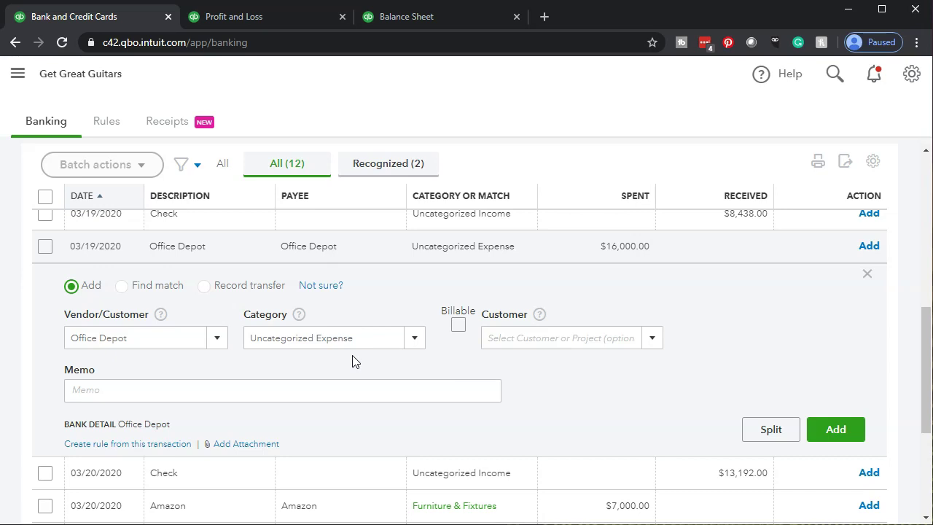
click(408, 343)
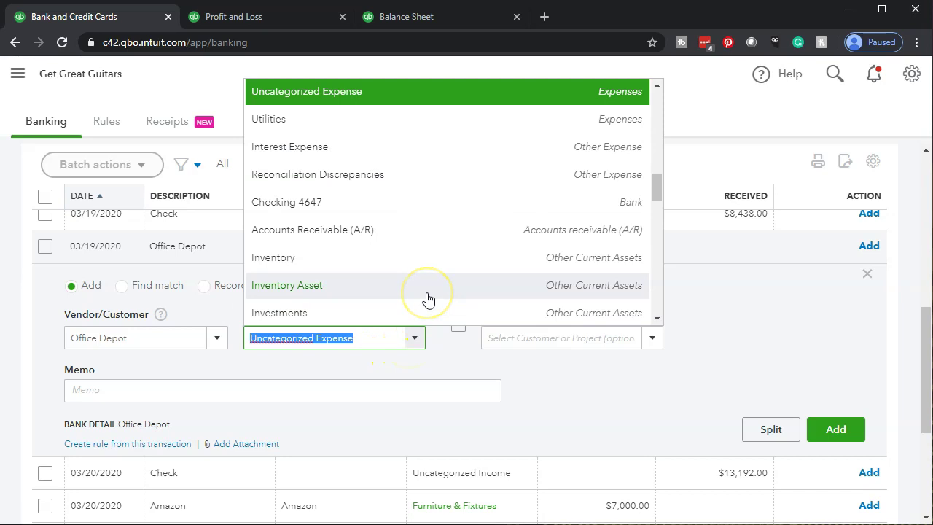
scroll(429, 300, up, 8)
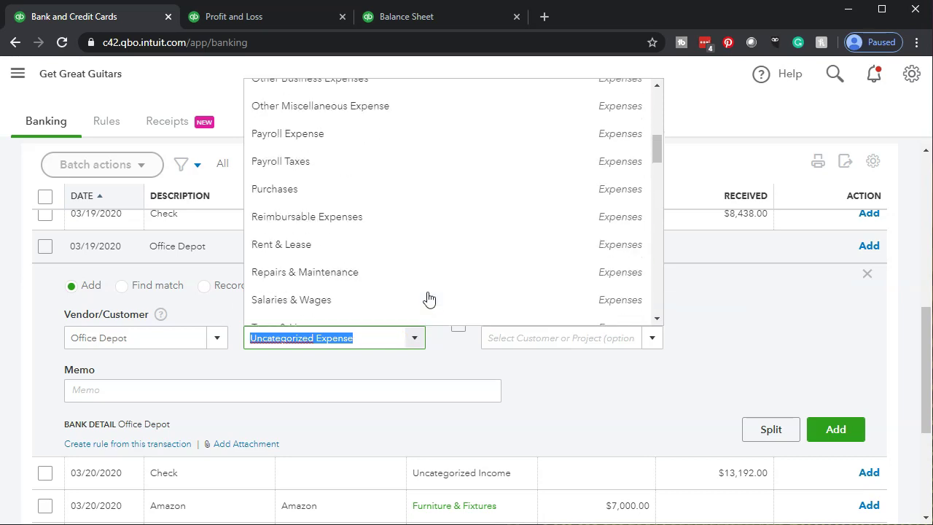
scroll(429, 300, up, 3)
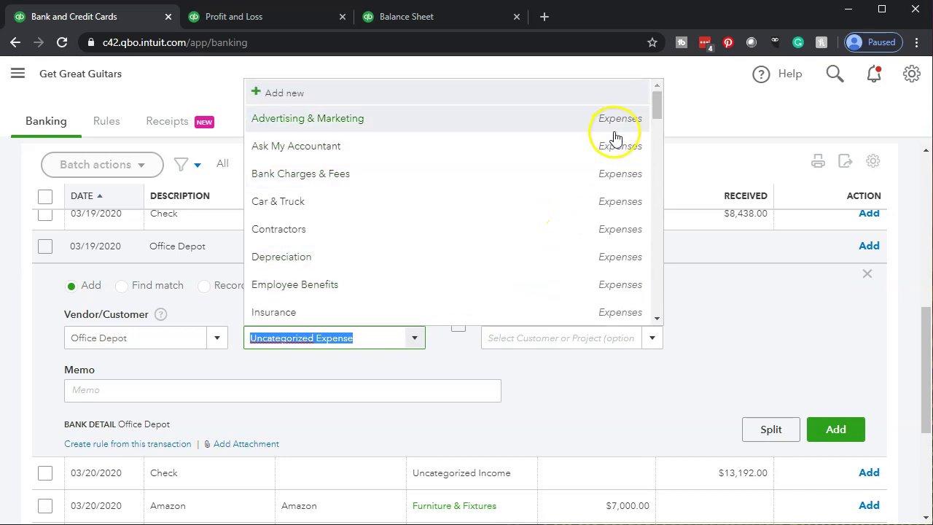
scroll(613, 150, down, 8)
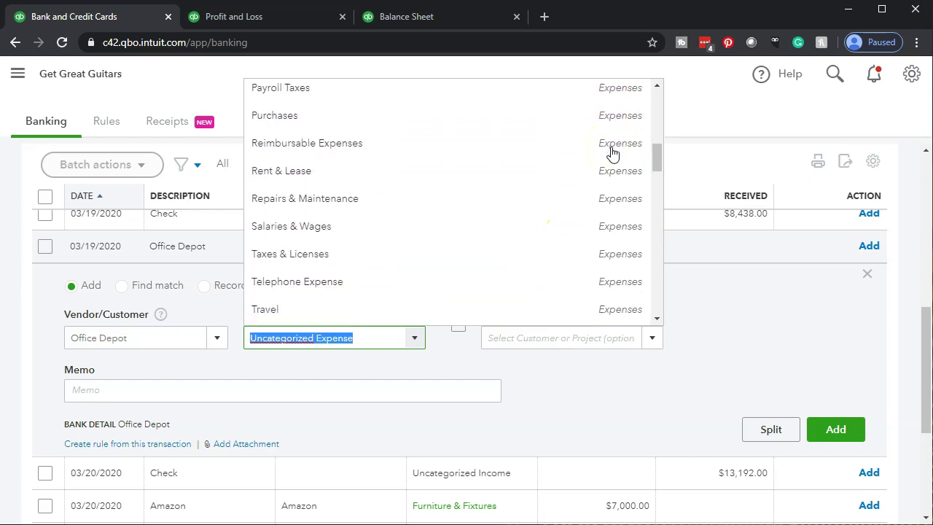
scroll(613, 155, down, 8)
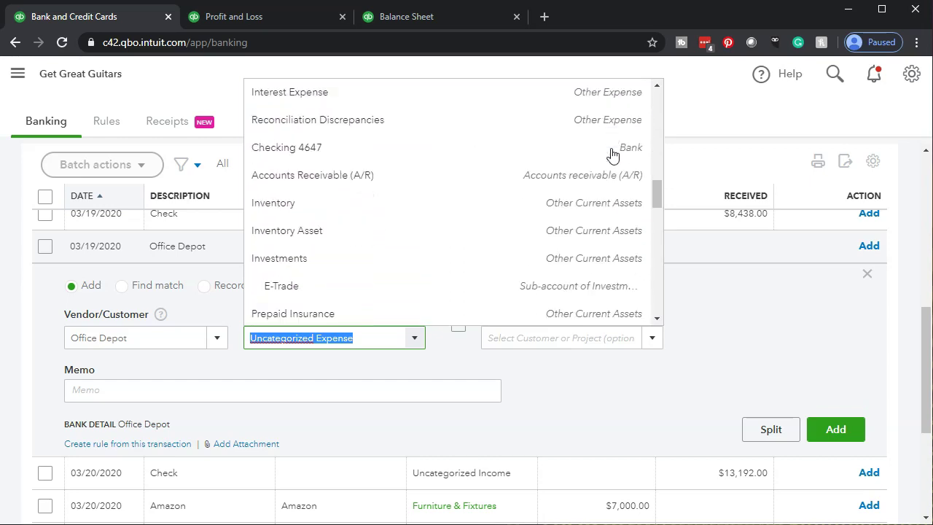
scroll(611, 153, down, 5)
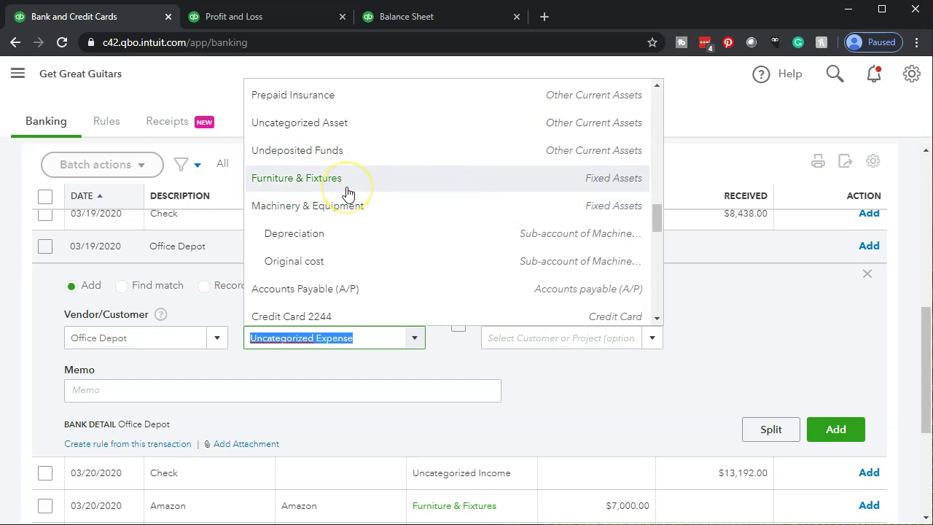
click(591, 187)
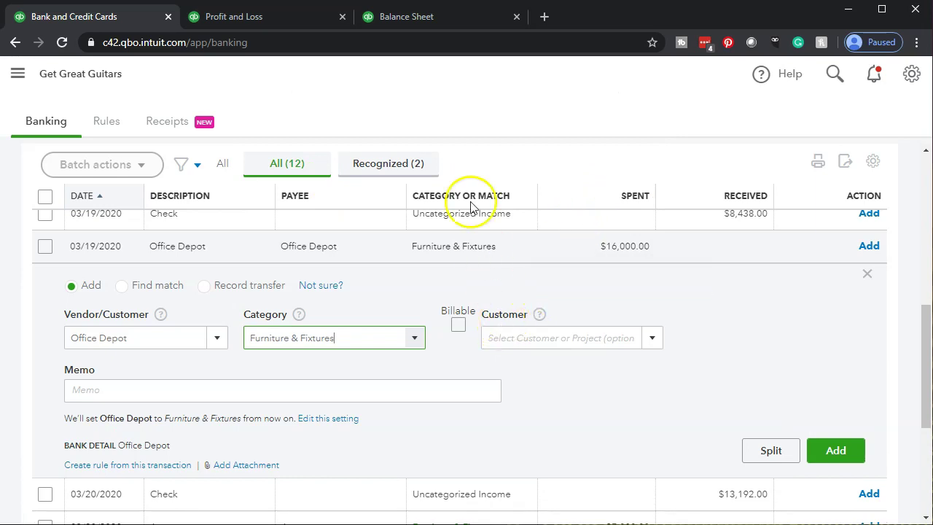
Step: Switch to the Balance Sheet report and drill down into the transactions behind the Checking 4647 balance
click(446, 16)
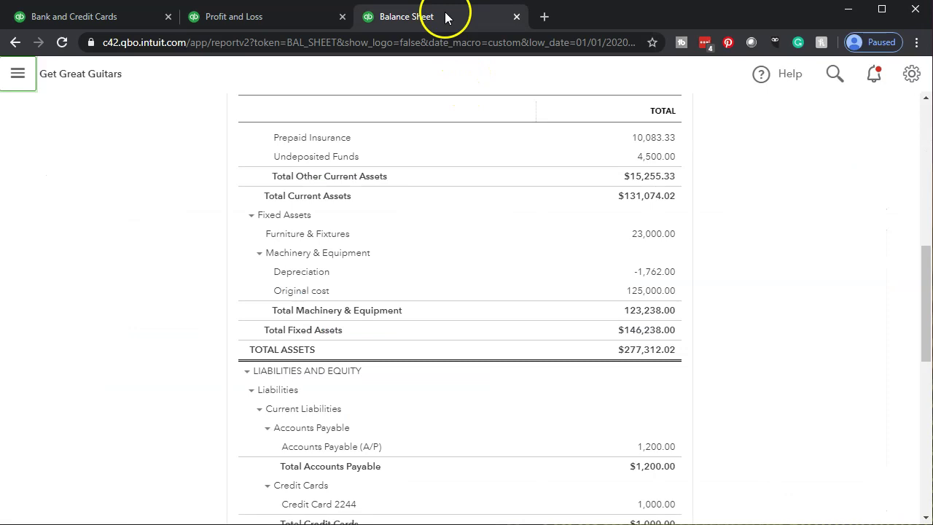
scroll(328, 355, up, 6)
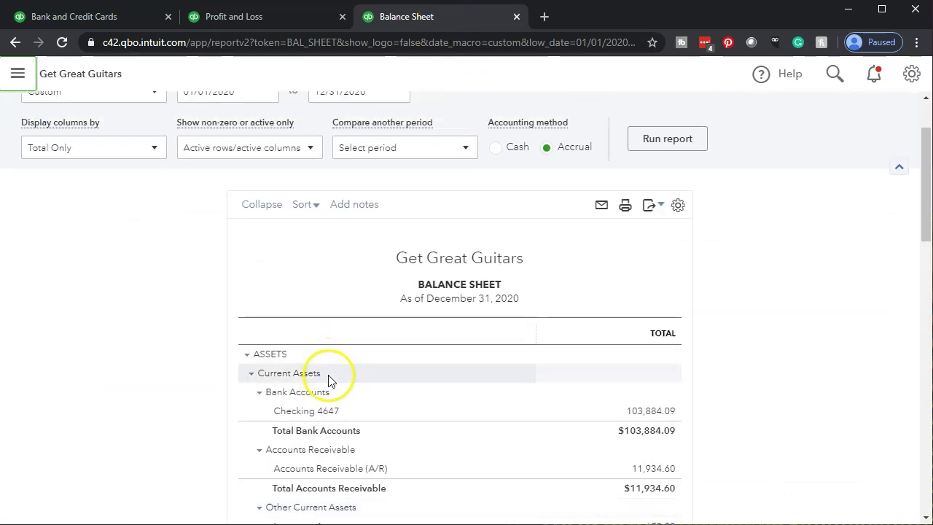
click(636, 413)
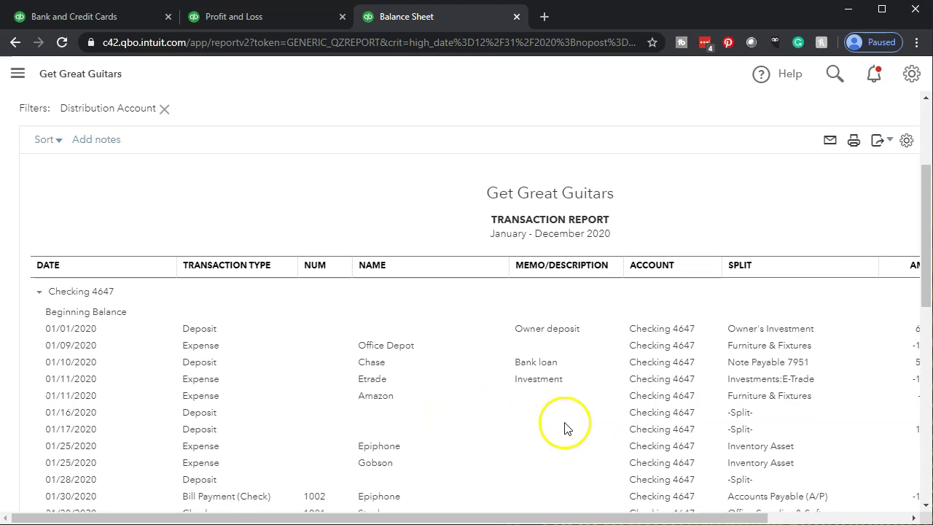
Step: Open the 01/09/2020 Office Depot expense from the transaction report and examine the category options on its first line
scroll(527, 427, down, 1)
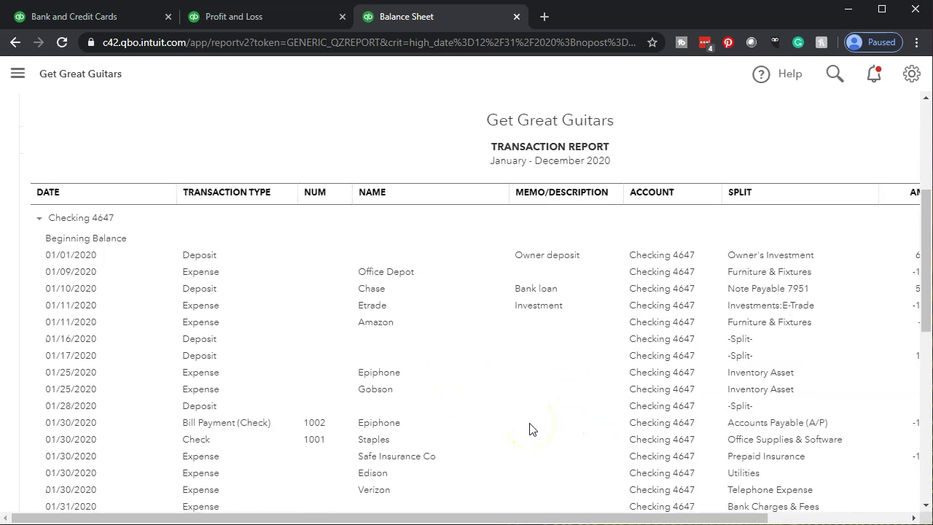
scroll(529, 430, down, 2)
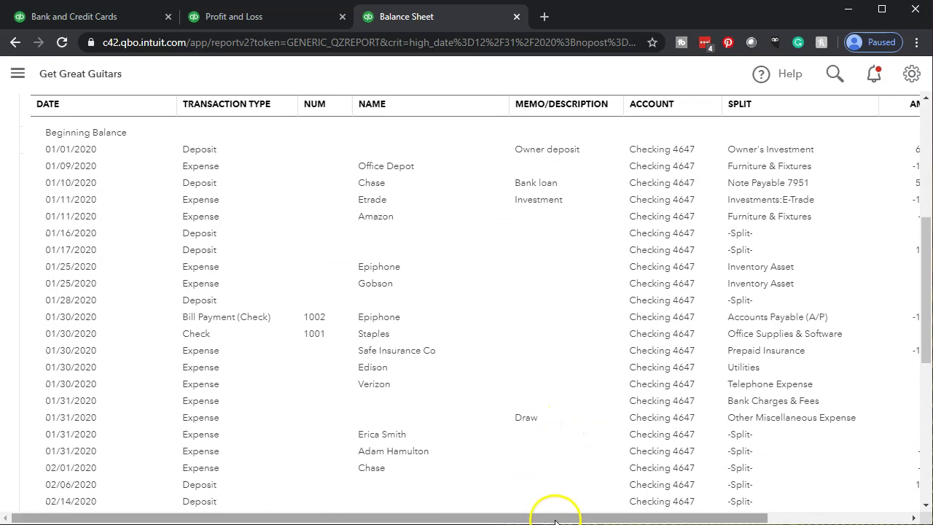
drag(554, 519, 641, 516)
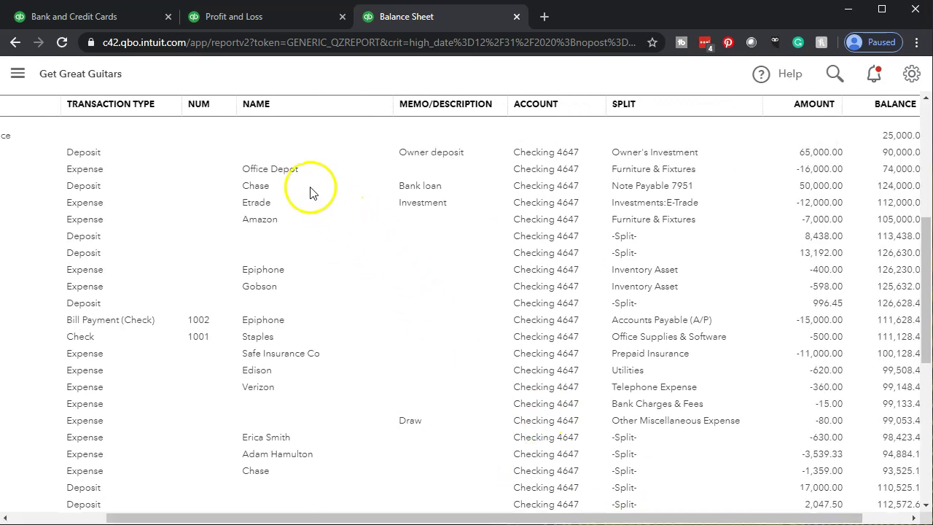
click(810, 172)
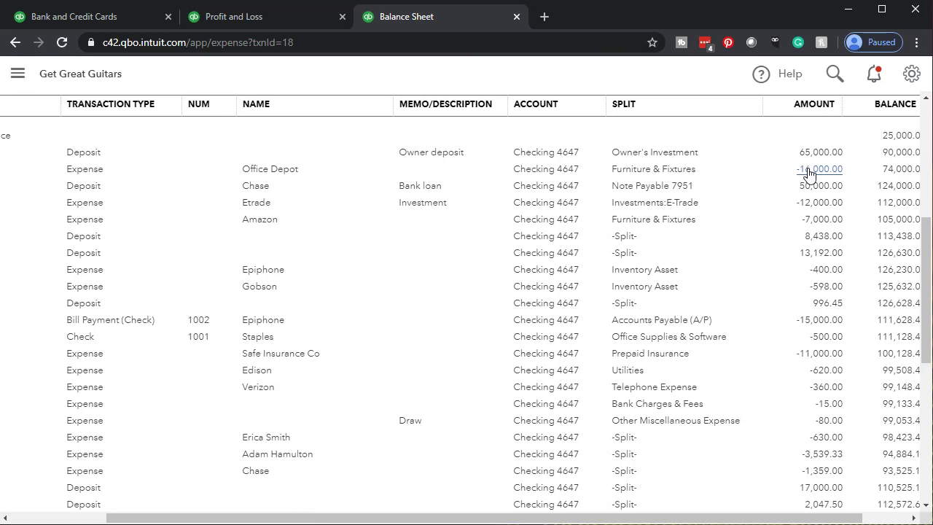
click(797, 174)
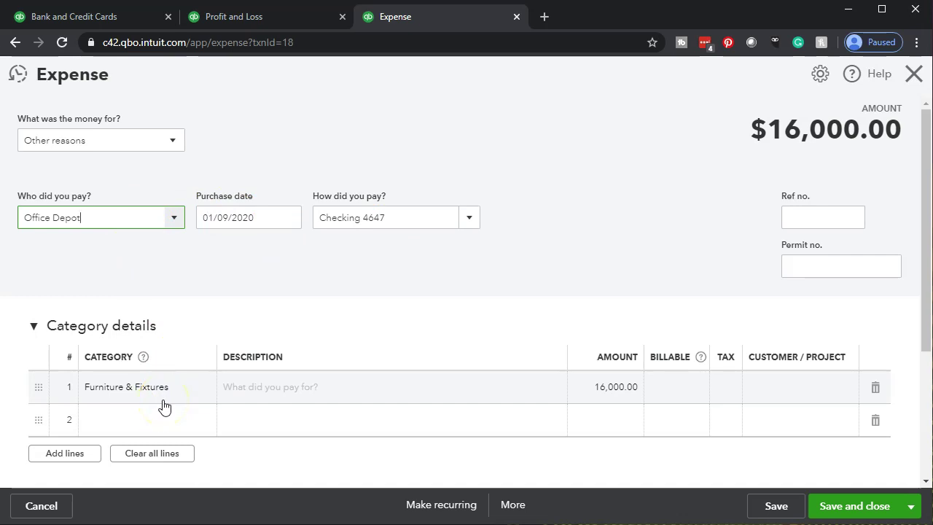
click(194, 389)
click(200, 390)
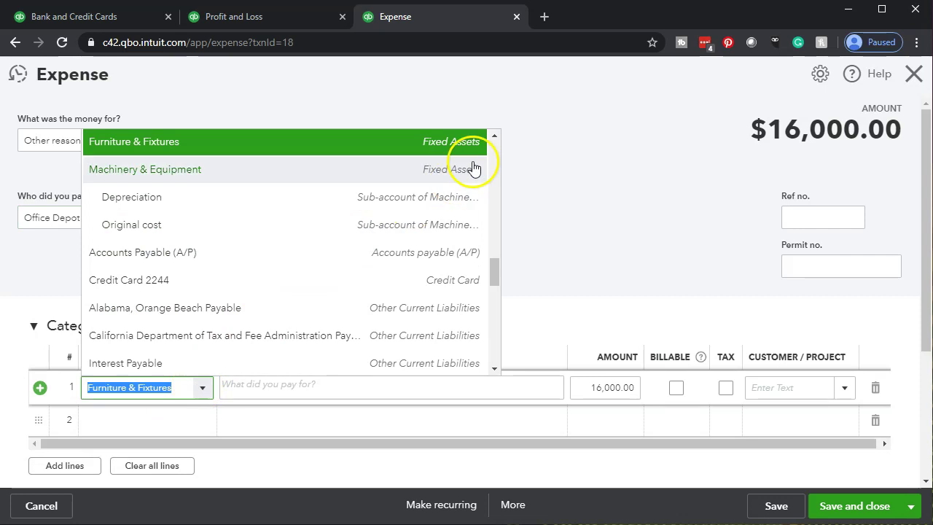
click(550, 167)
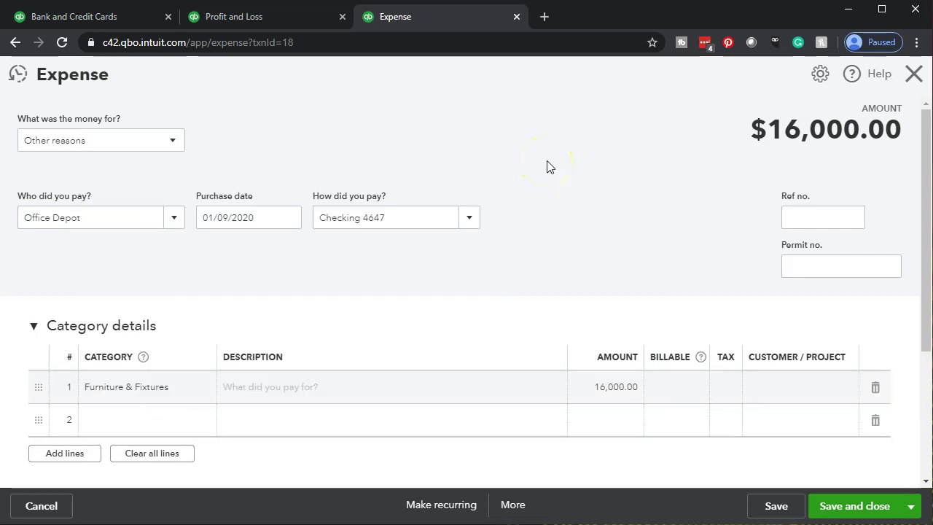
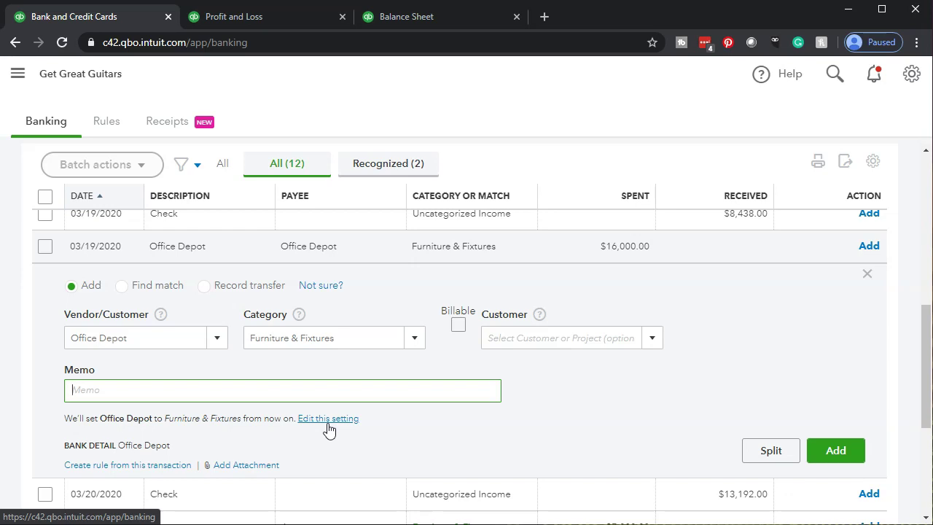
Step: Edit the Office Depot auto-categorization setting to leave Office Depot uncategorized, and add the bank feed transaction to the books
click(329, 419)
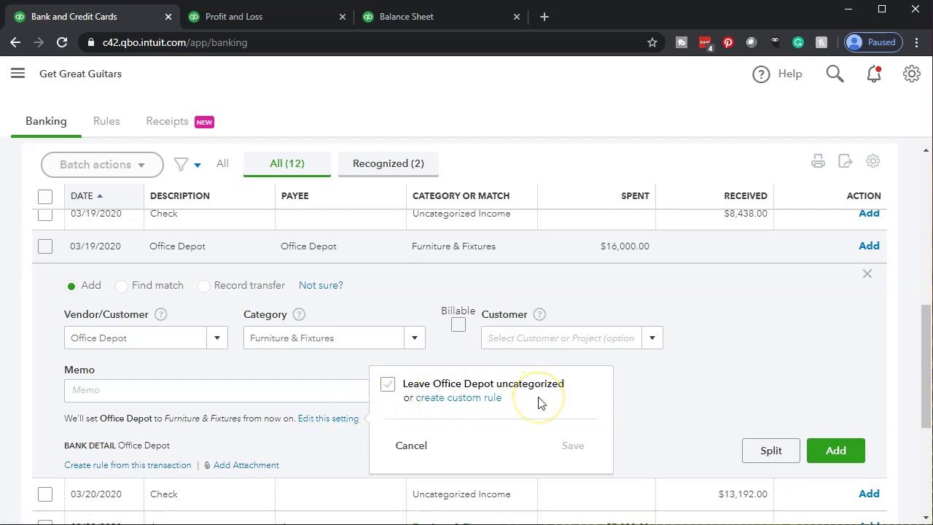
click(388, 385)
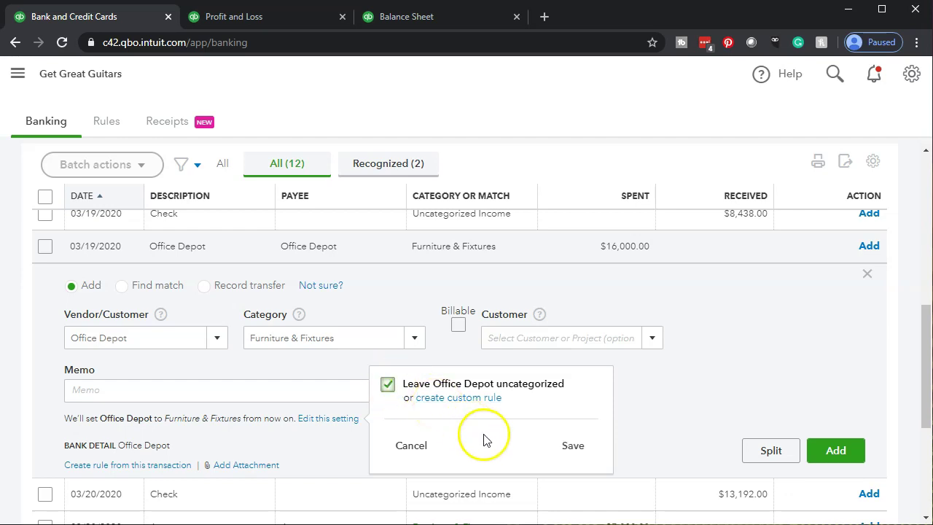
click(557, 453)
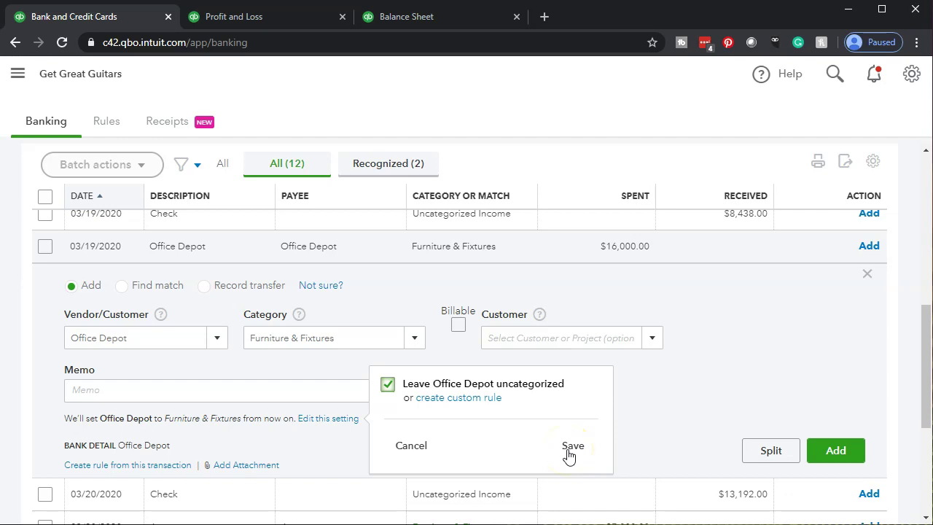
click(296, 368)
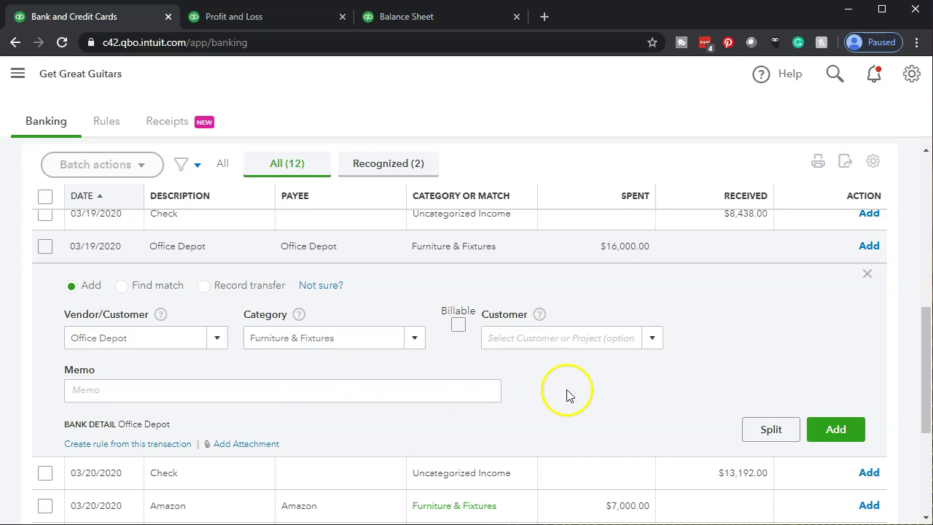
click(833, 436)
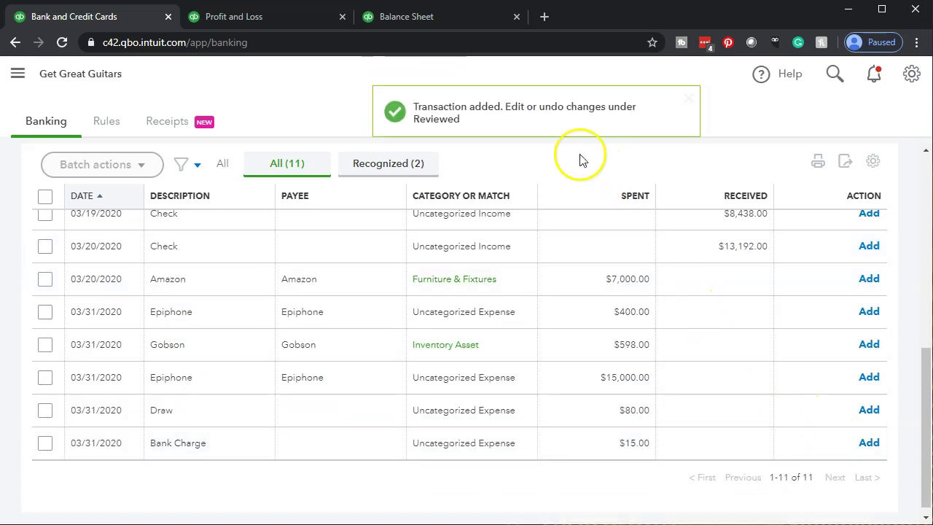
Step: Go back to the Balance Sheet report and open the Checking 4647 transaction detail
click(418, 18)
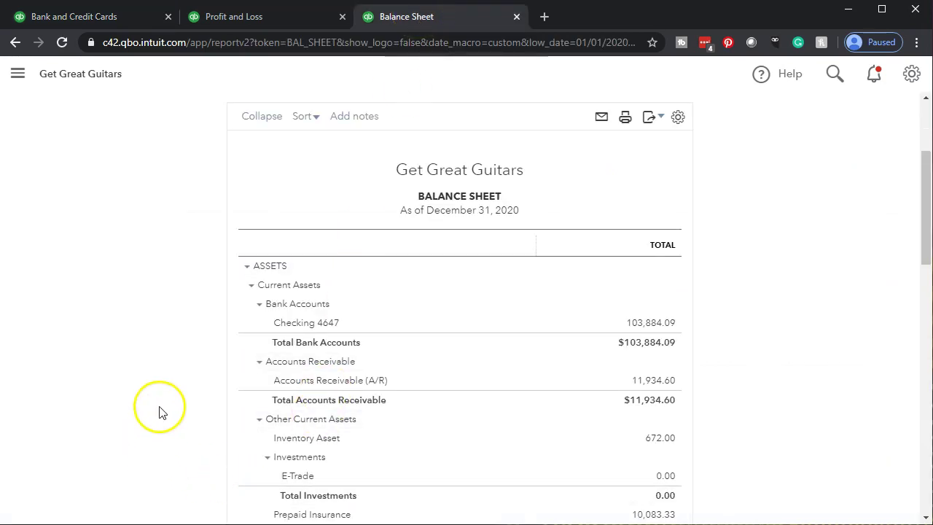
key(ctrl+plus)
key(ctrl+plus)
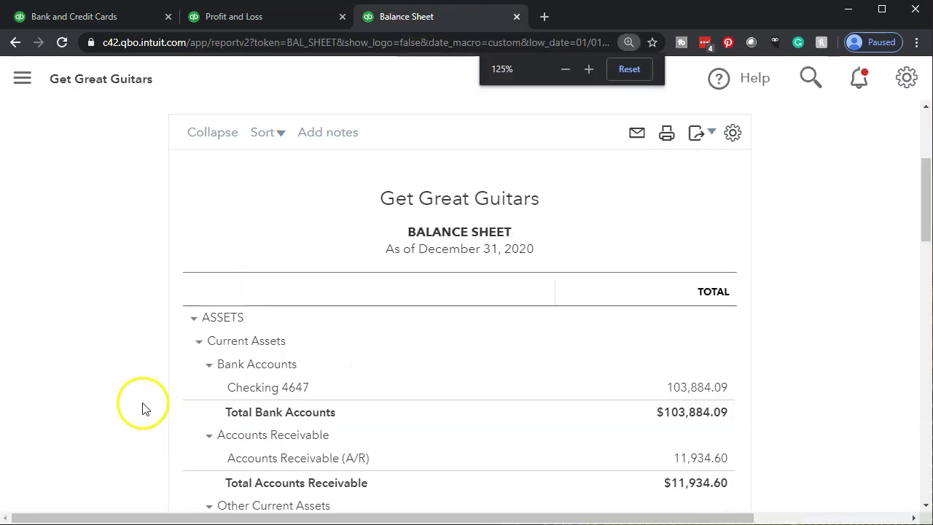
click(700, 388)
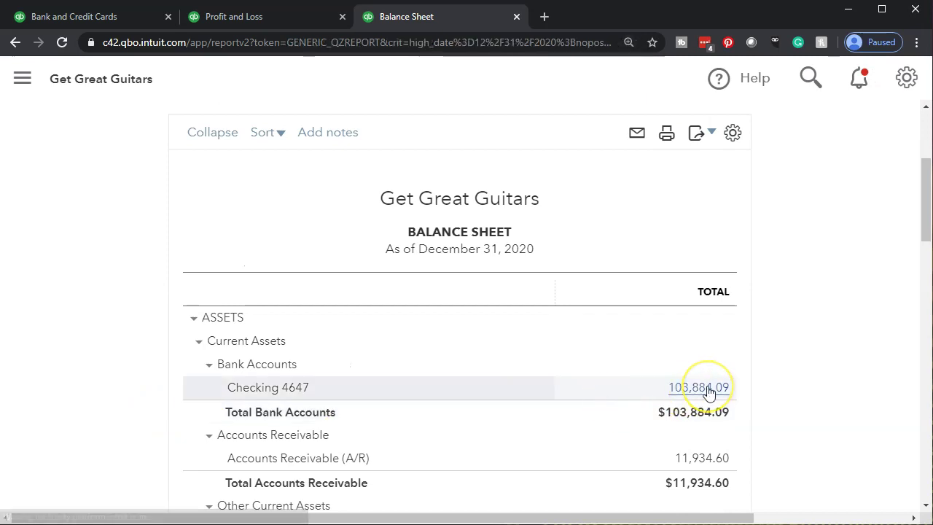
Step: Open the newly added 03/19/2020 Office Depot expense from the transaction report and examine its category details
scroll(499, 345, down, 15)
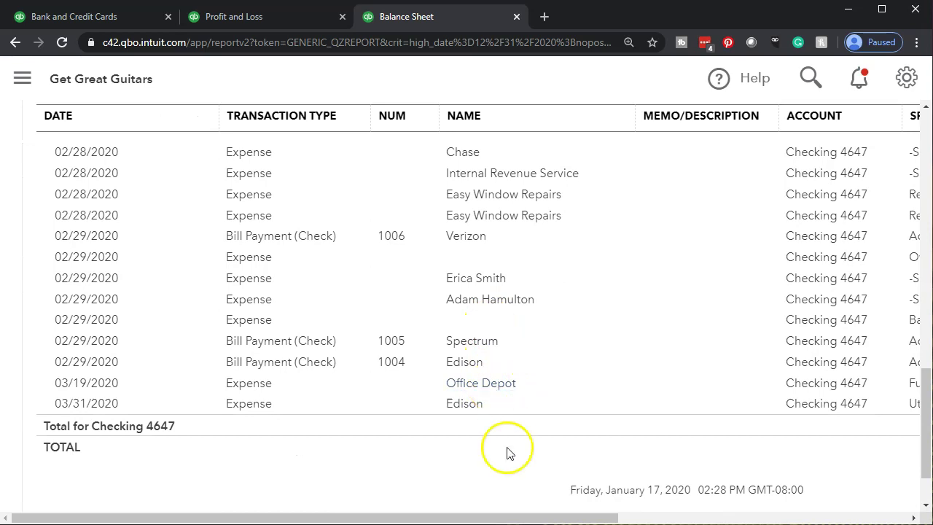
mouse_move(517, 517)
mouse_down()
mouse_move(758, 517)
mouse_move(518, 517)
mouse_up()
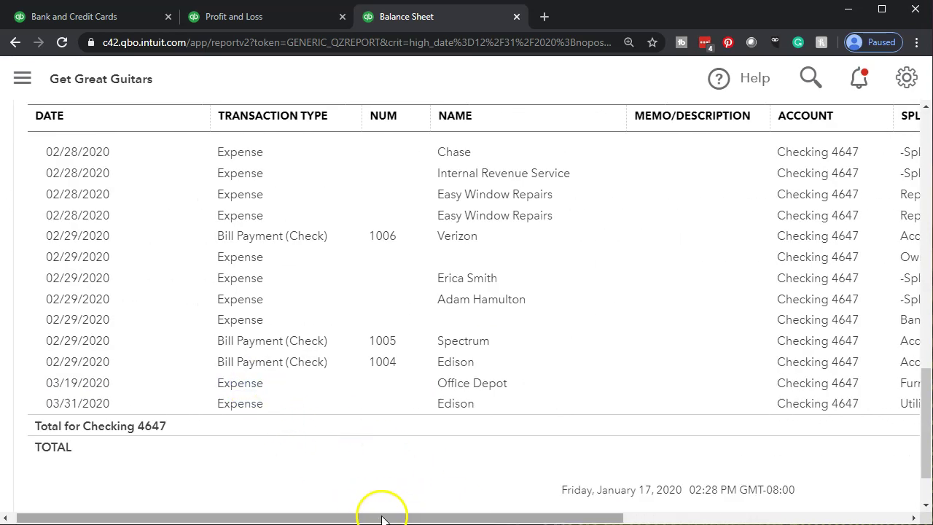
drag(381, 515, 737, 510)
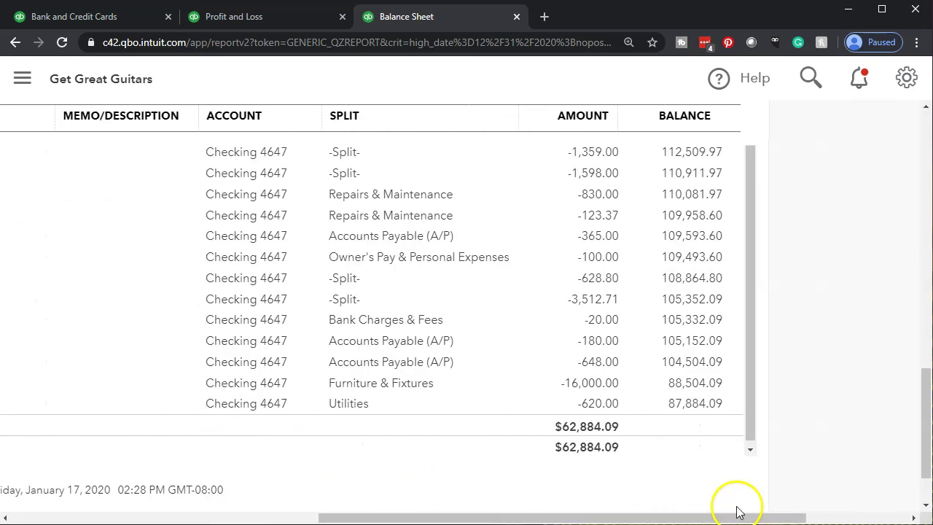
click(589, 385)
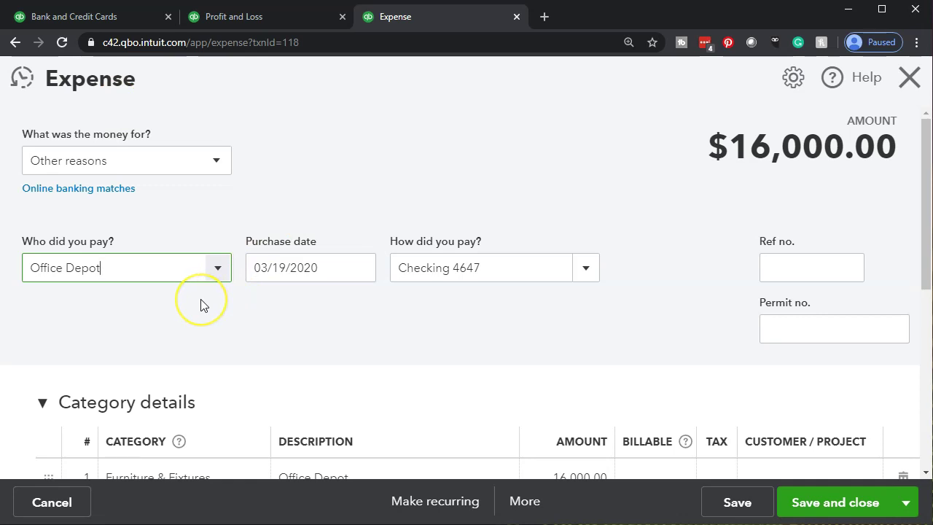
scroll(202, 305, down, 2)
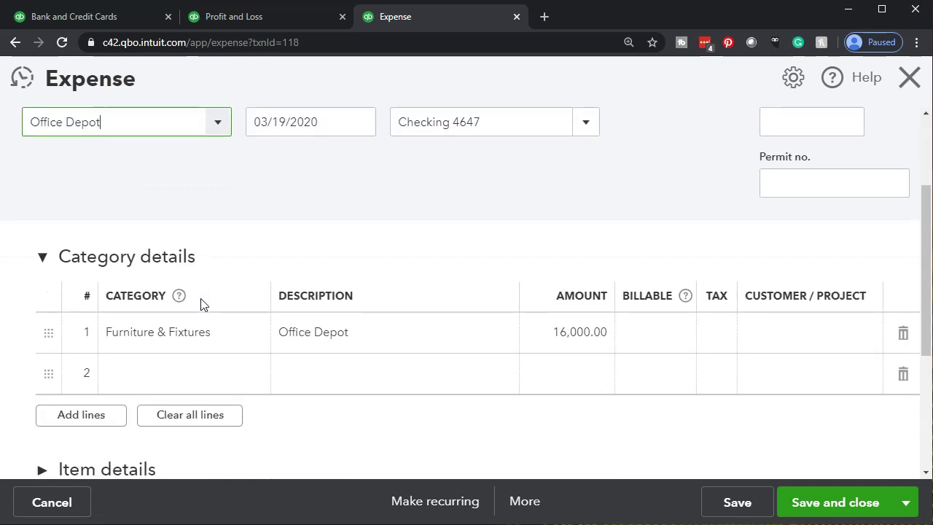
Step: Examine the category options on the 03/19/2020 Office Depot expense's first line and close the expense
click(235, 340)
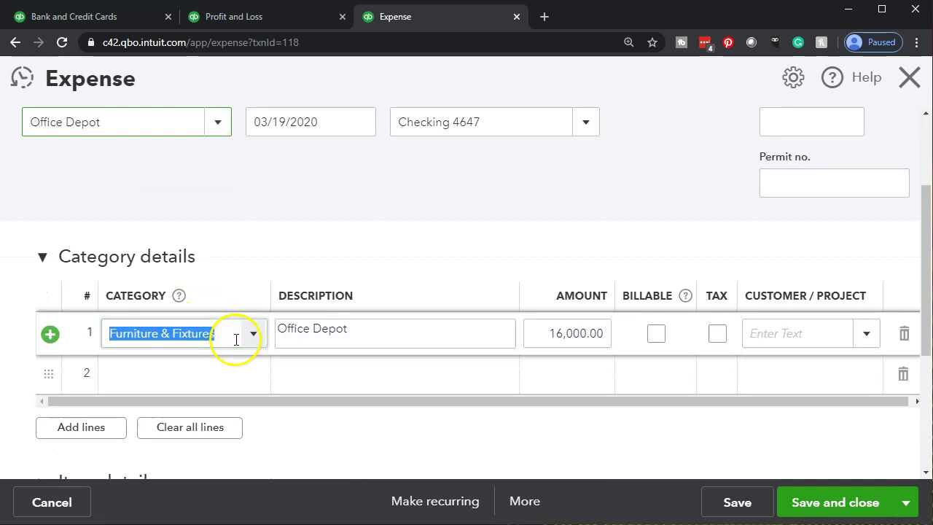
click(251, 338)
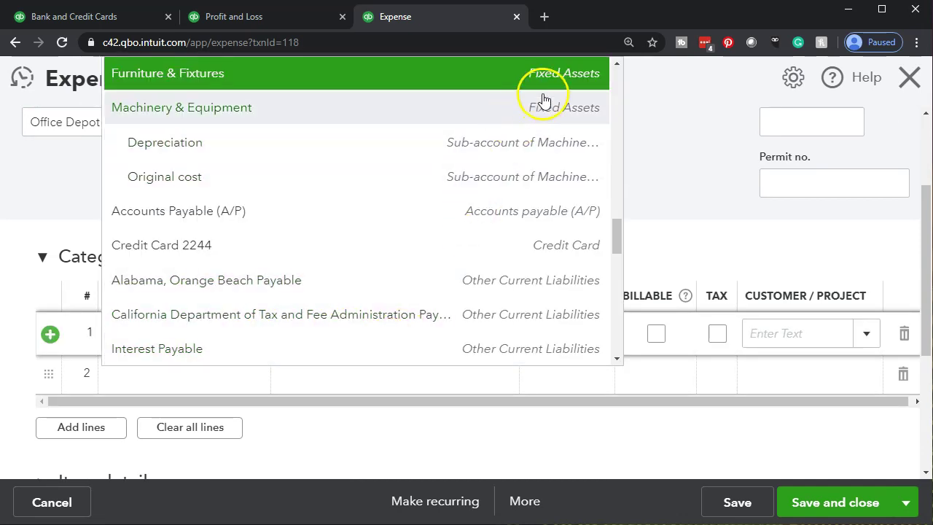
click(677, 126)
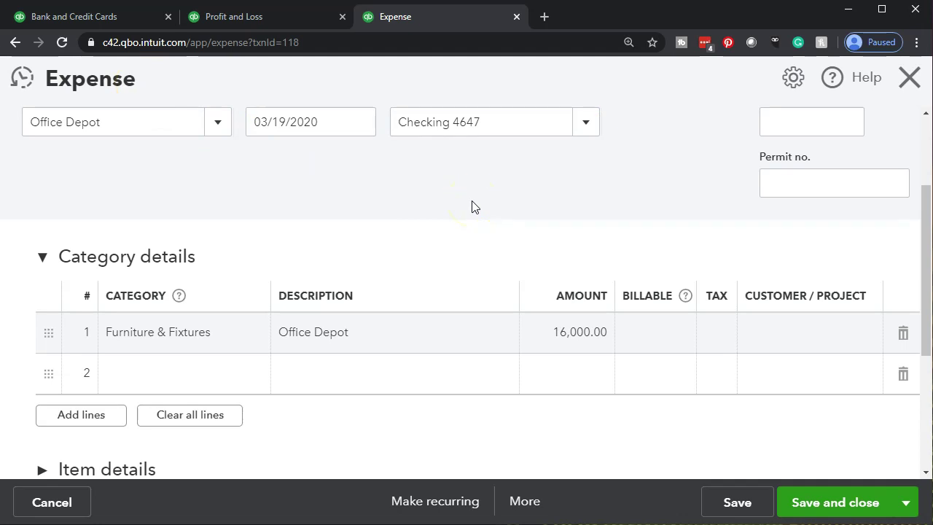
click(906, 97)
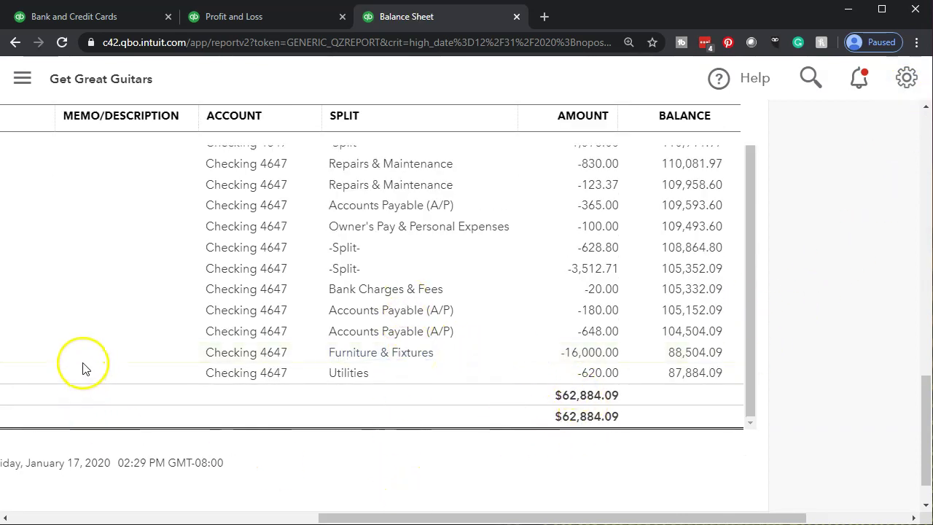
Step: Go back to the Balance Sheet and open the Furniture & Fixtures transaction detail to examine its amounts
scroll(82, 368, up, 15)
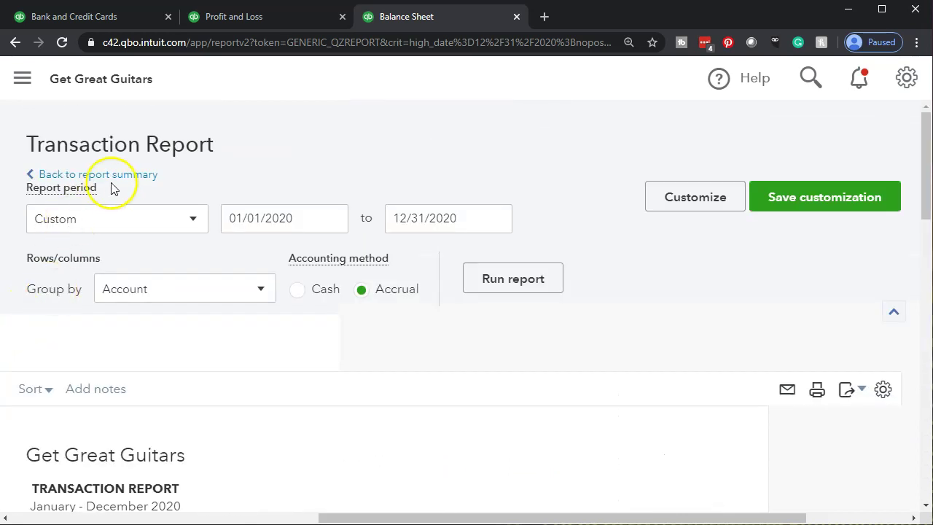
click(115, 176)
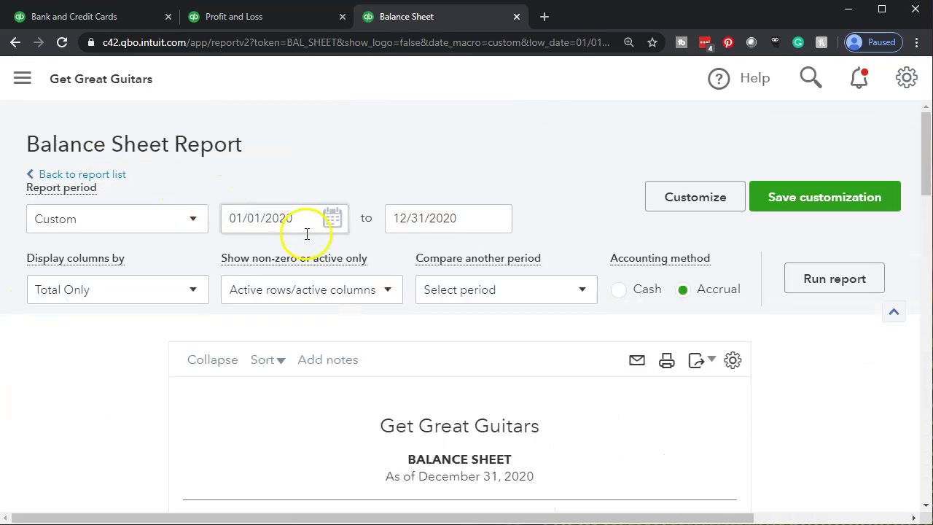
scroll(191, 316, down, 3)
scroll(126, 340, down, 4)
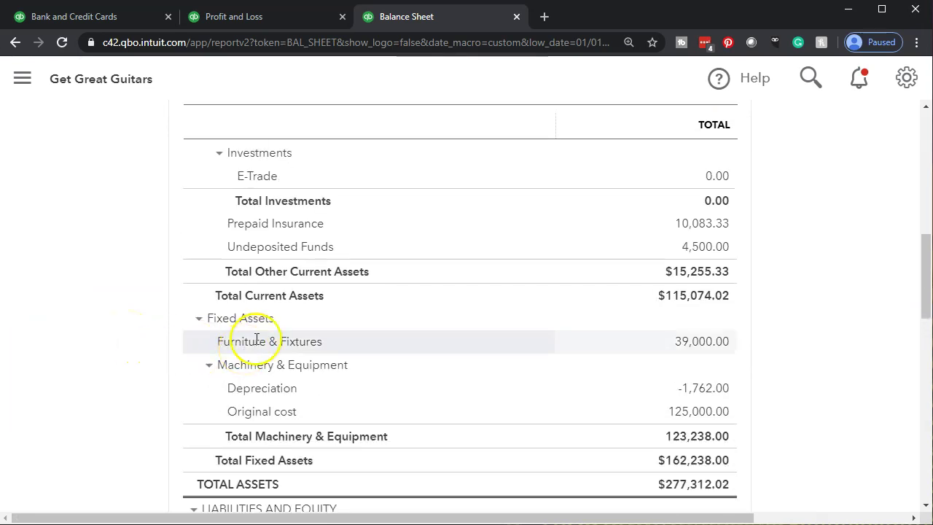
click(702, 342)
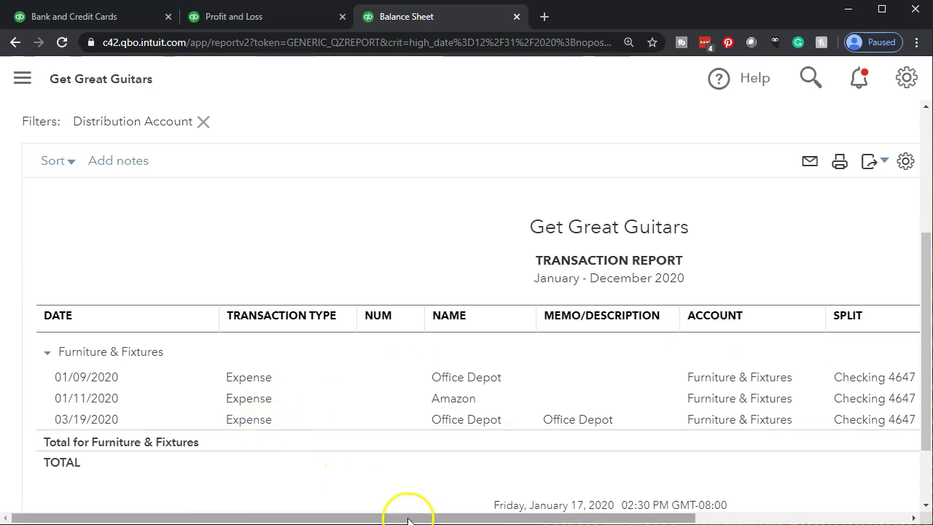
drag(410, 518, 627, 518)
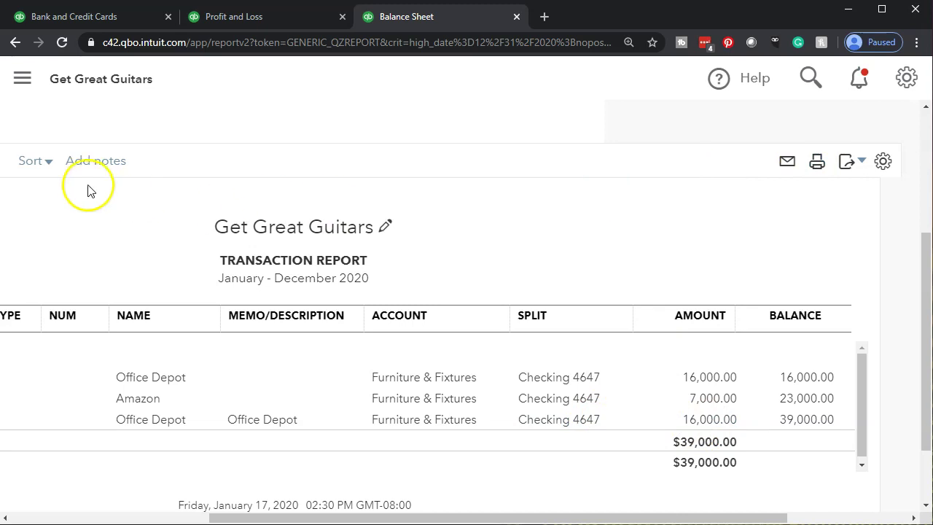
Step: Return from the Furniture & Fixtures detail to the Balance Sheet's fixed assets section
scroll(17, 209, up, 3)
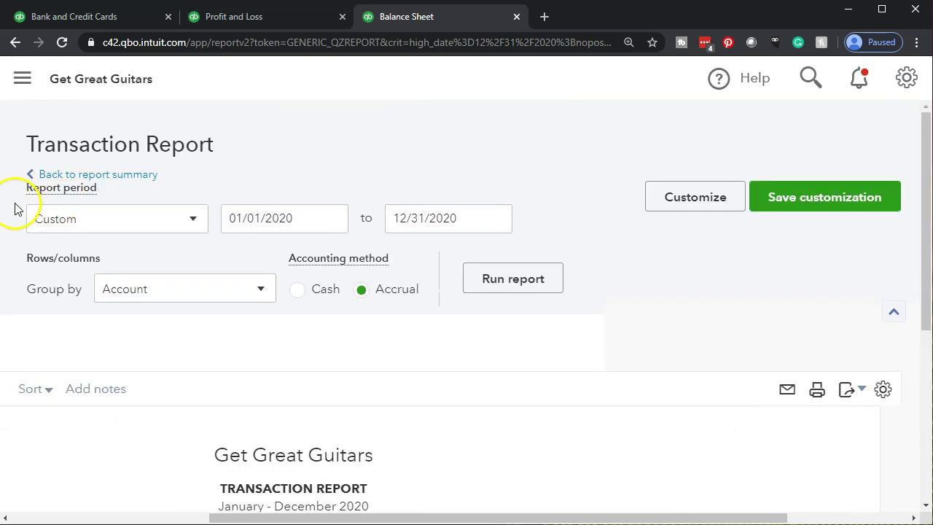
click(131, 174)
scroll(160, 248, down, 6)
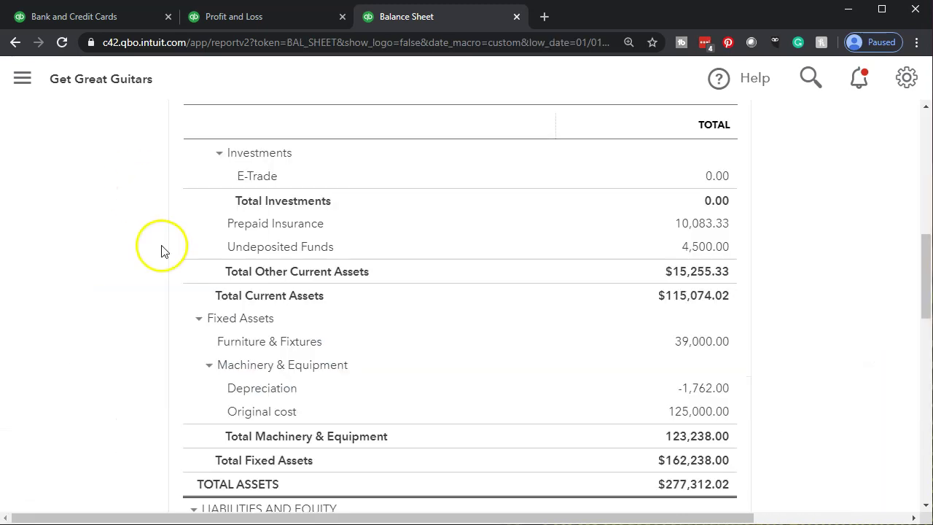
Step: Run the Profit and Loss report for the period 03/01/2020 to 03/31/2020, hiding the navigation menu
click(244, 19)
scroll(270, 281, down, 5)
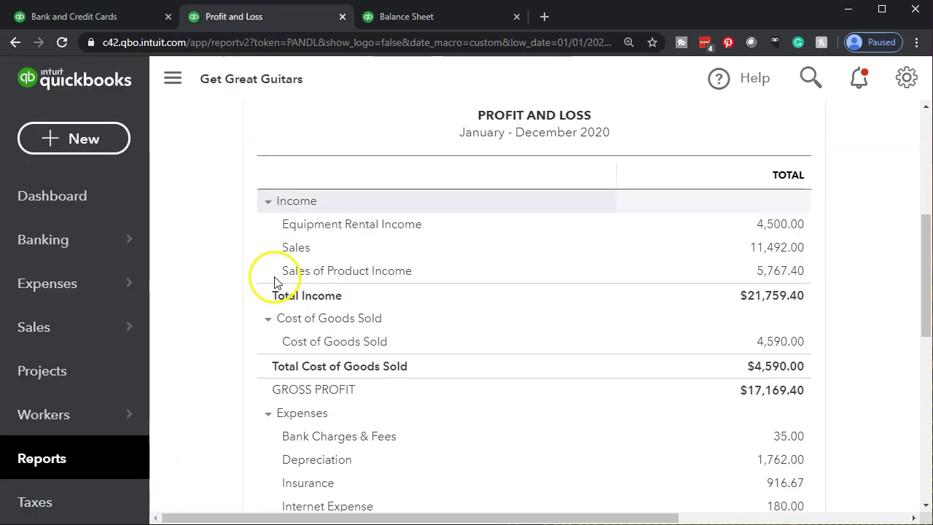
scroll(274, 283, up, 8)
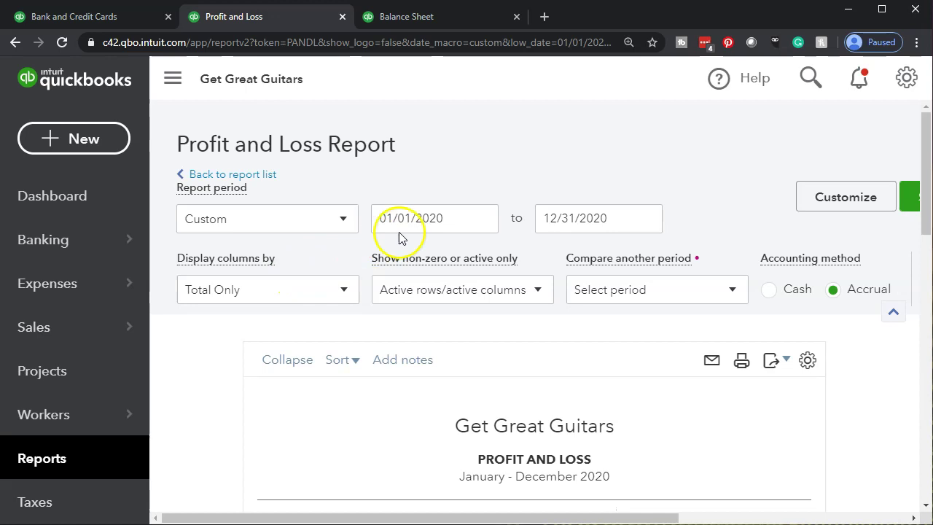
click(450, 218)
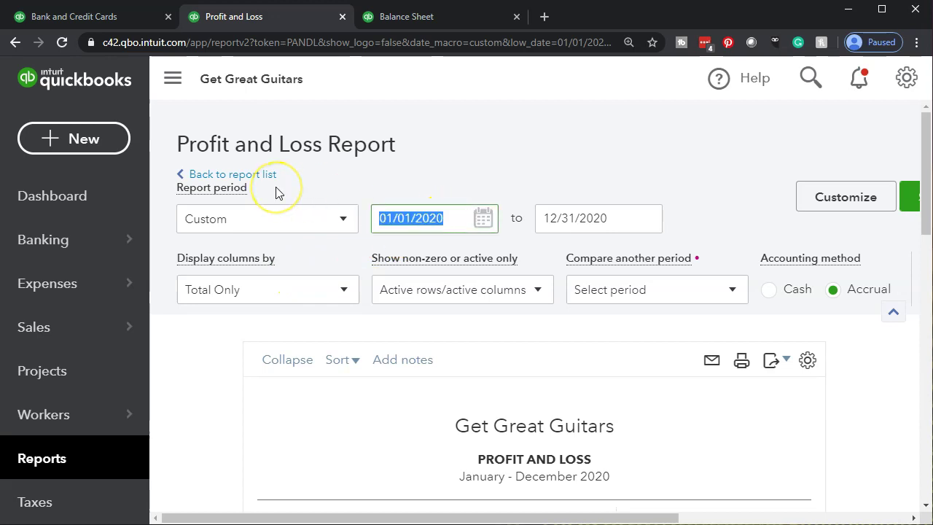
text(03/01/)
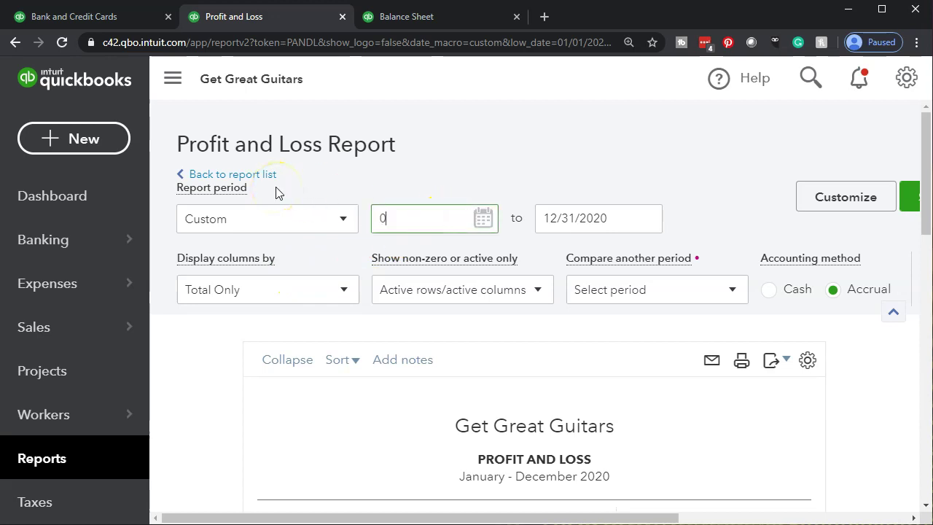
text(2020)
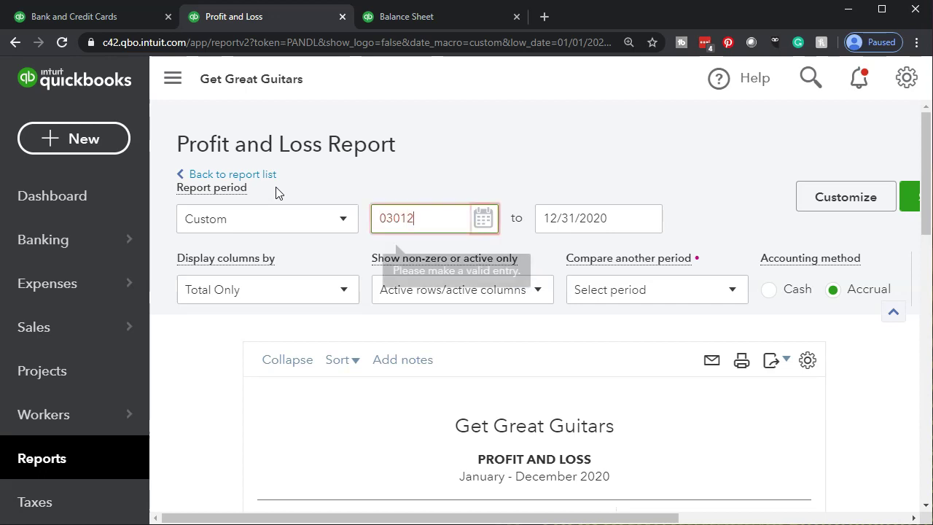
key(Tab)
text(031)
key(BackSpace)
text(31/2020)
key(Tab)
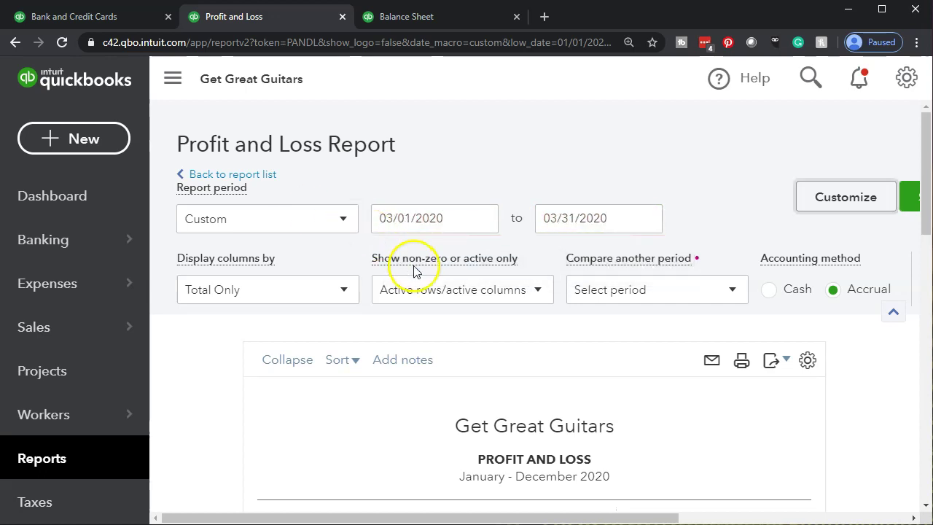
click(173, 77)
click(806, 275)
Step: Examine the March 2020 Profit and Loss report's income, expenses and net income
scroll(806, 273, down, 3)
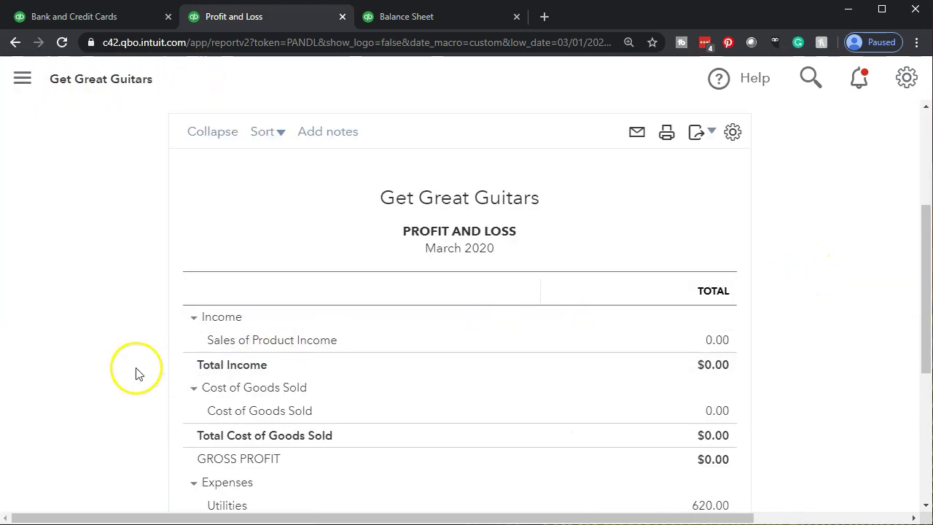
scroll(136, 370, down, 2)
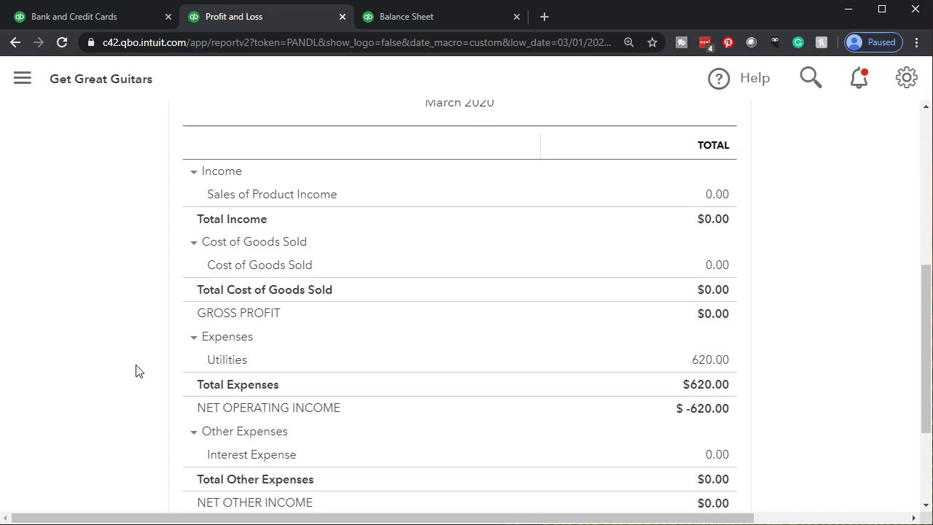
scroll(136, 370, down, 2)
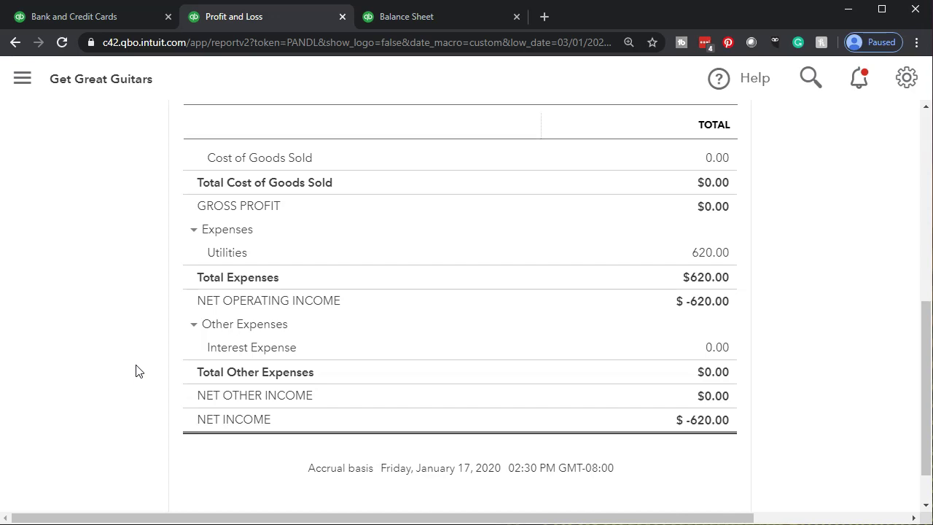
scroll(135, 371, up, 1)
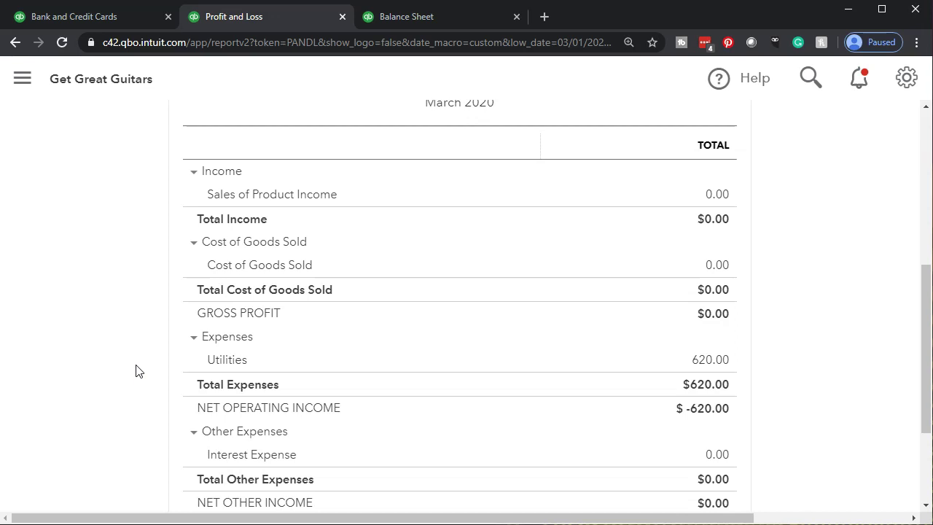
scroll(136, 371, down, 3)
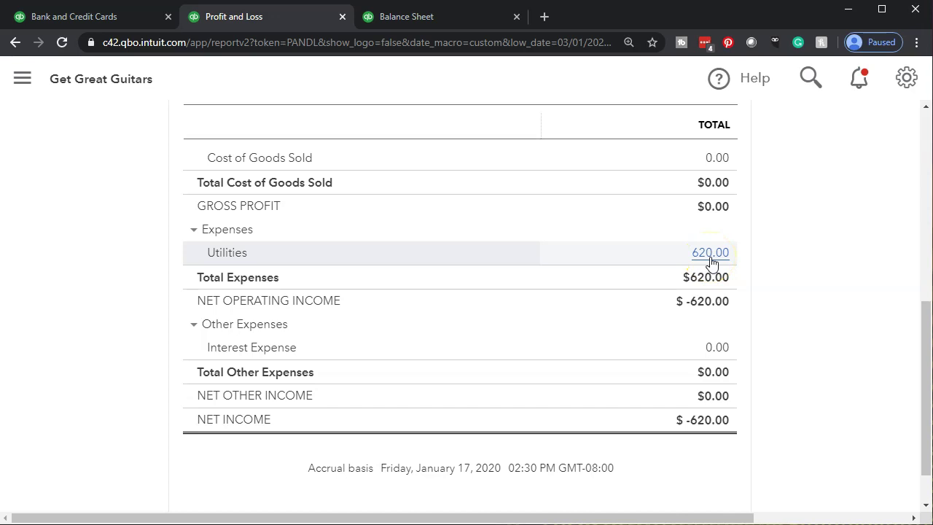
scroll(139, 390, up, 9)
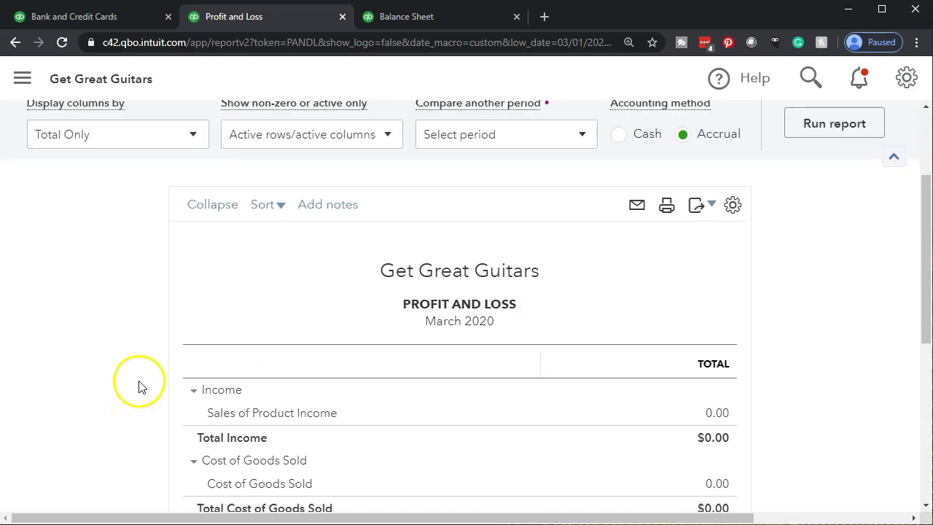
scroll(139, 385, up, 3)
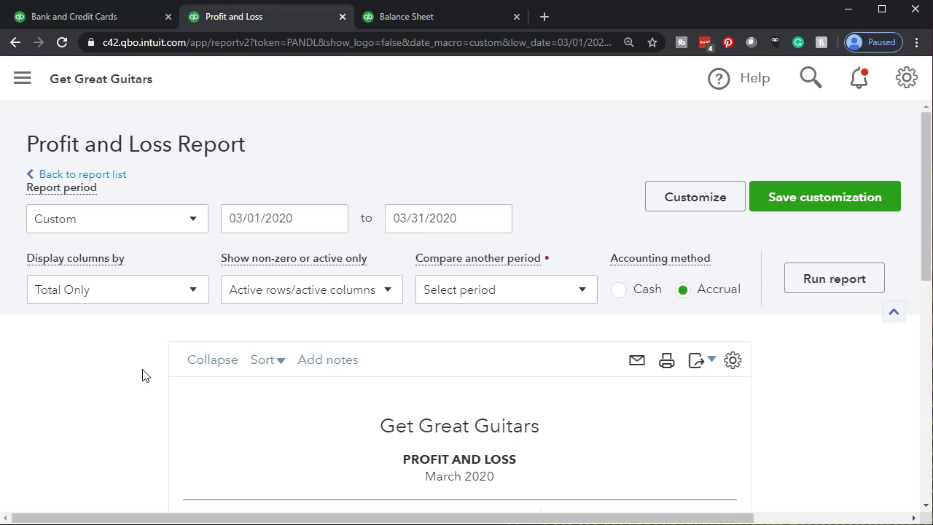
Step: Return to the bank feed, review only the recognized transactions, and show all transactions again
click(97, 19)
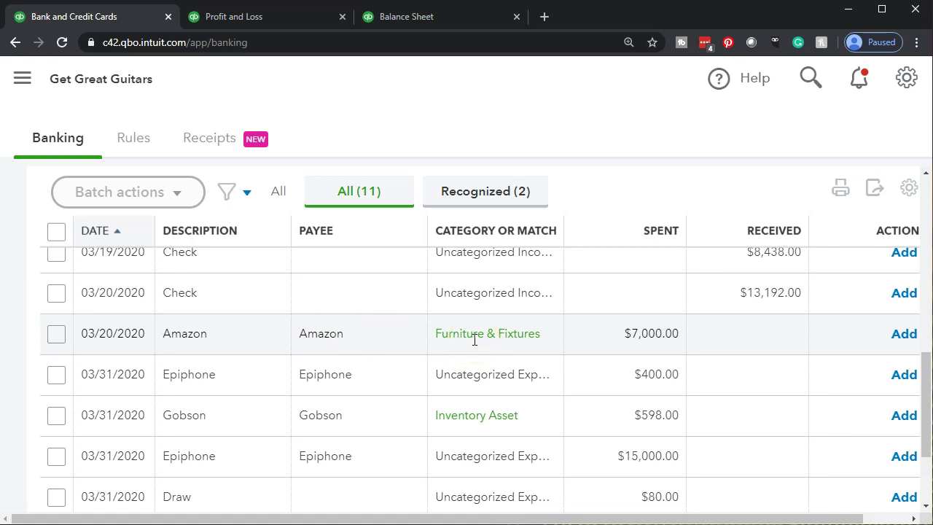
key(ctrl+0)
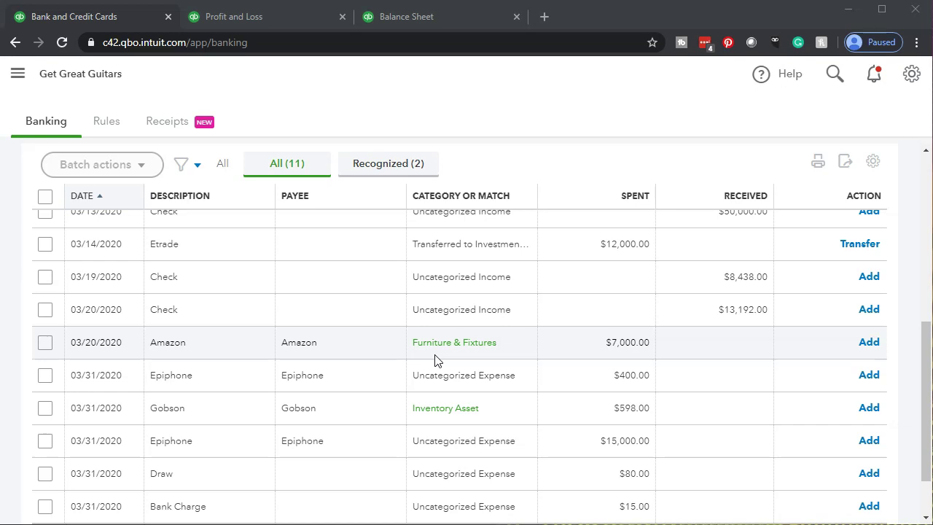
click(392, 166)
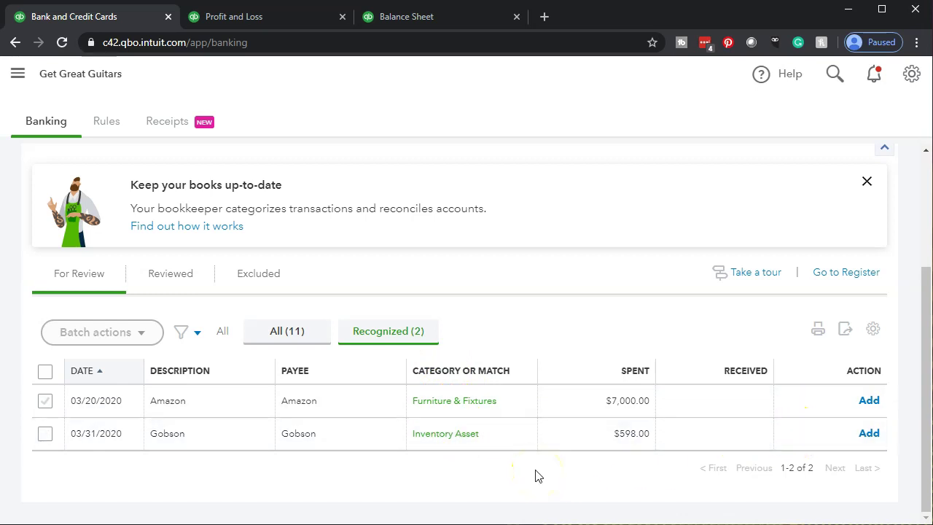
click(289, 336)
scroll(289, 335, down, 3)
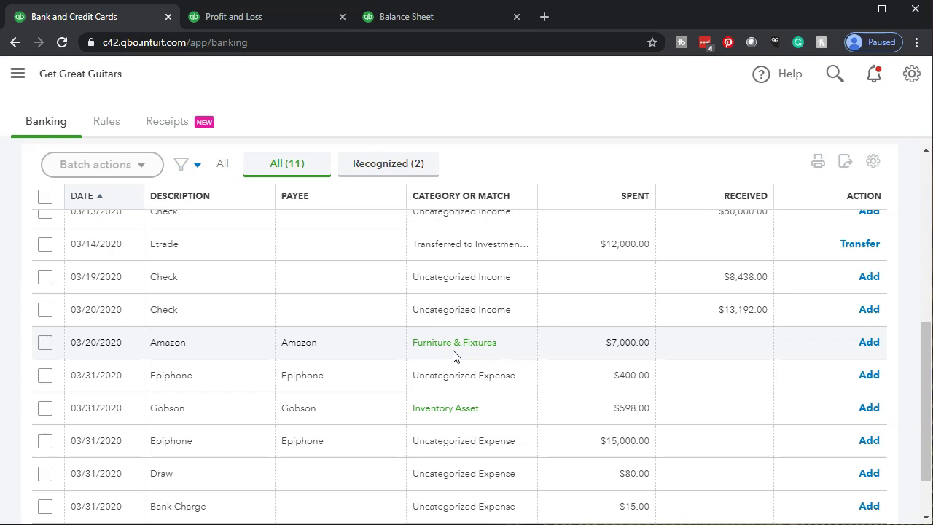
Step: Review the 03/20/2020 Amazon bank feed transaction's details and add it to the books as Furniture & Fixtures
click(357, 349)
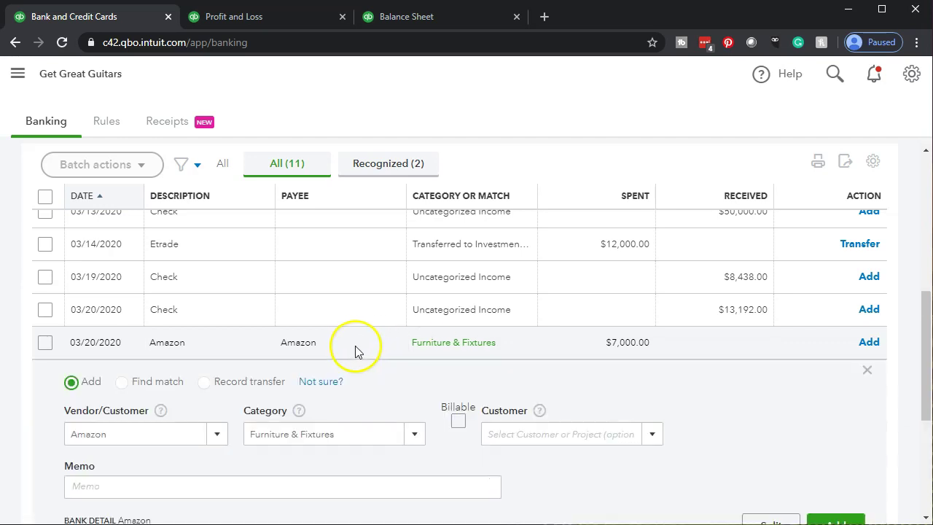
scroll(354, 350, down, 2)
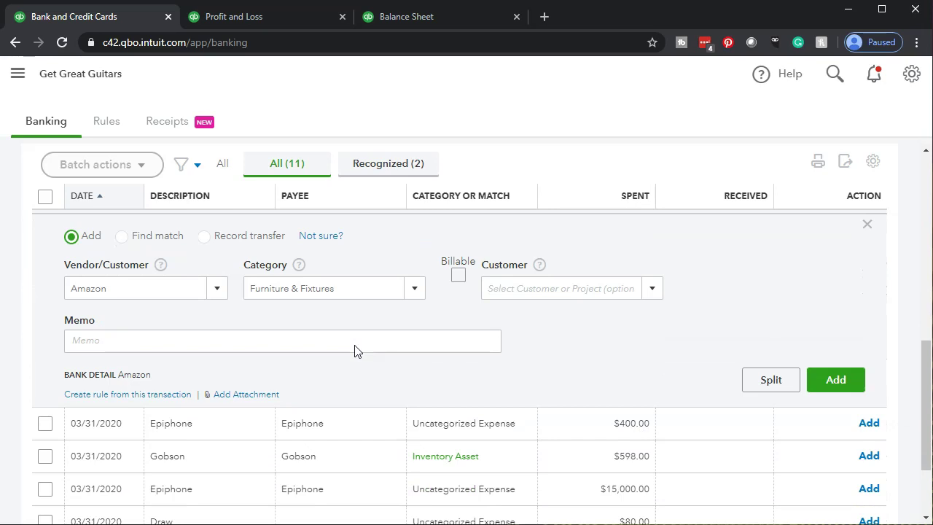
scroll(355, 350, up, 1)
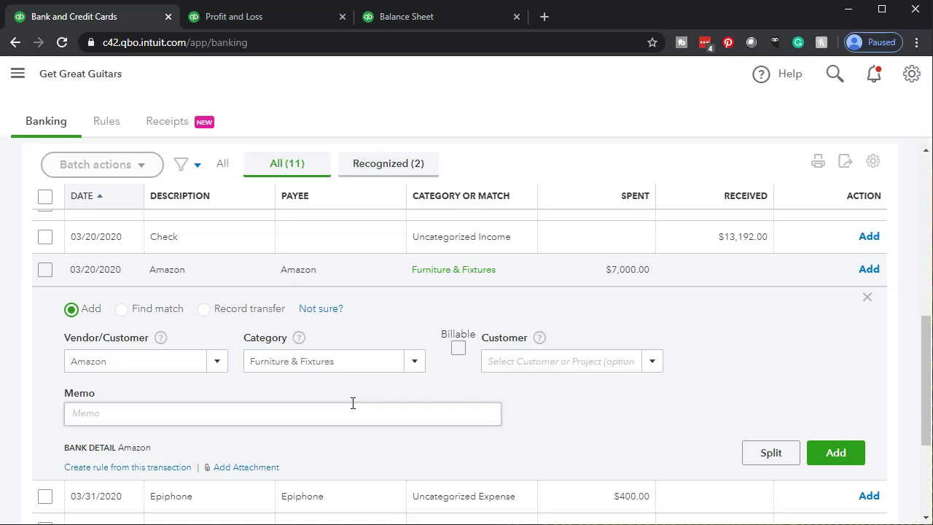
click(360, 364)
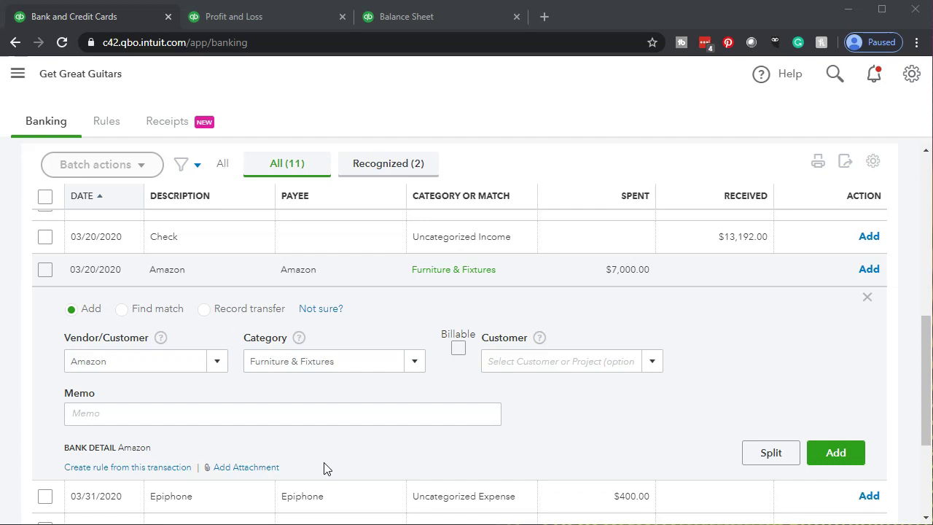
click(843, 450)
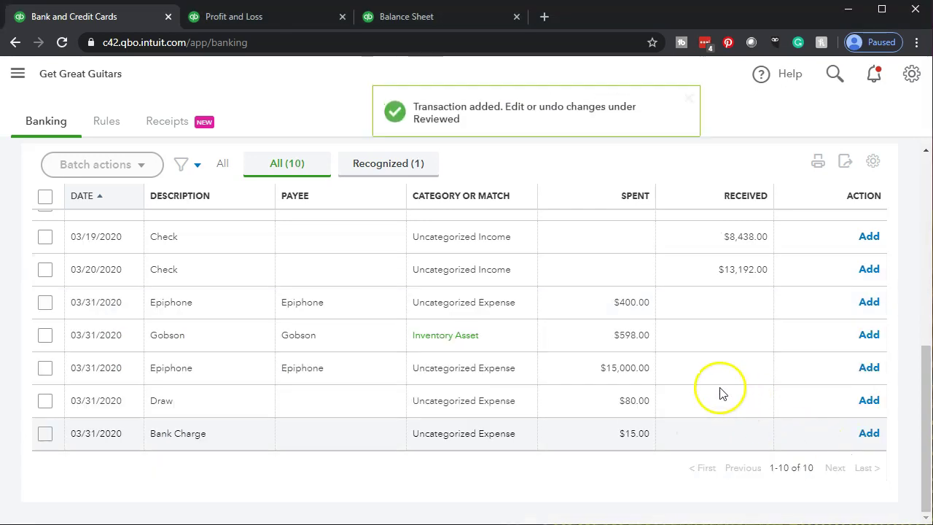
Step: Return from the Furniture & Fixtures detail to the 2020 Balance Sheet summary and enlarge the page to 125%
click(445, 19)
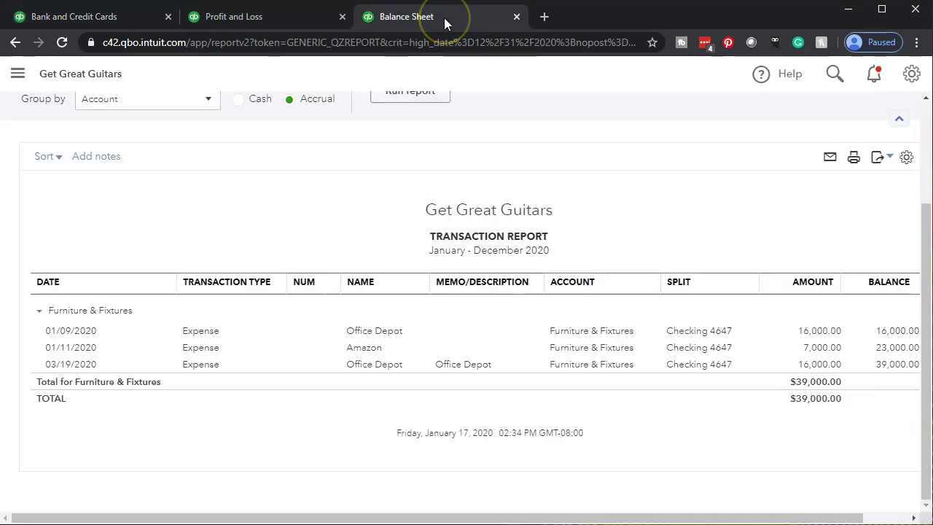
scroll(136, 240, up, 2)
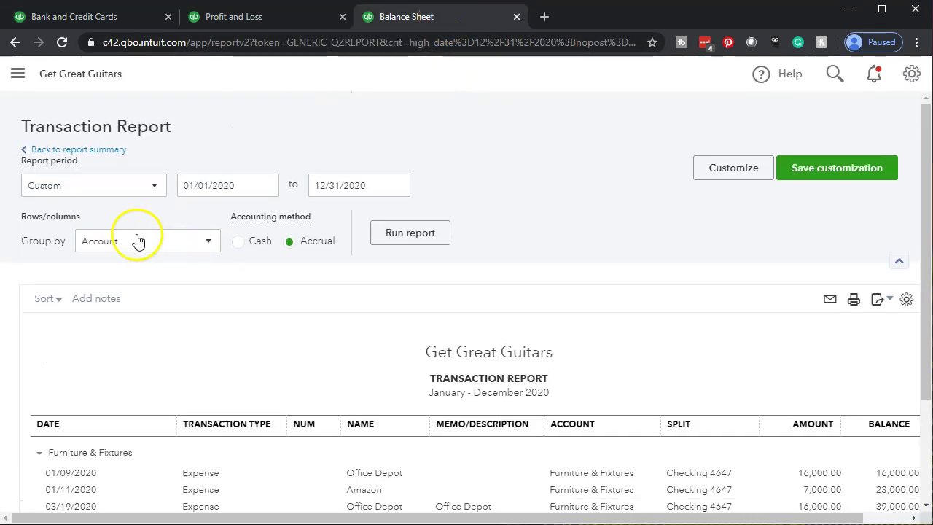
click(111, 154)
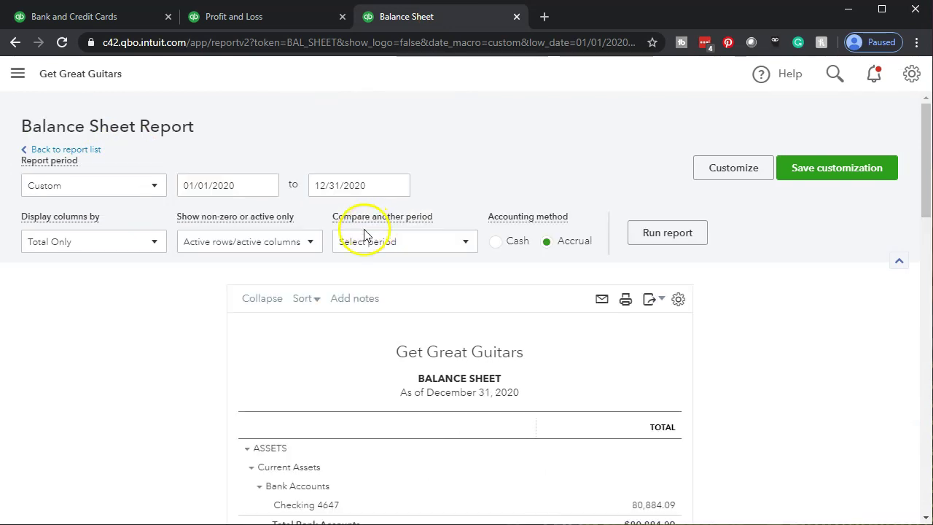
scroll(357, 248, down, 8)
key(ctrl+plus)
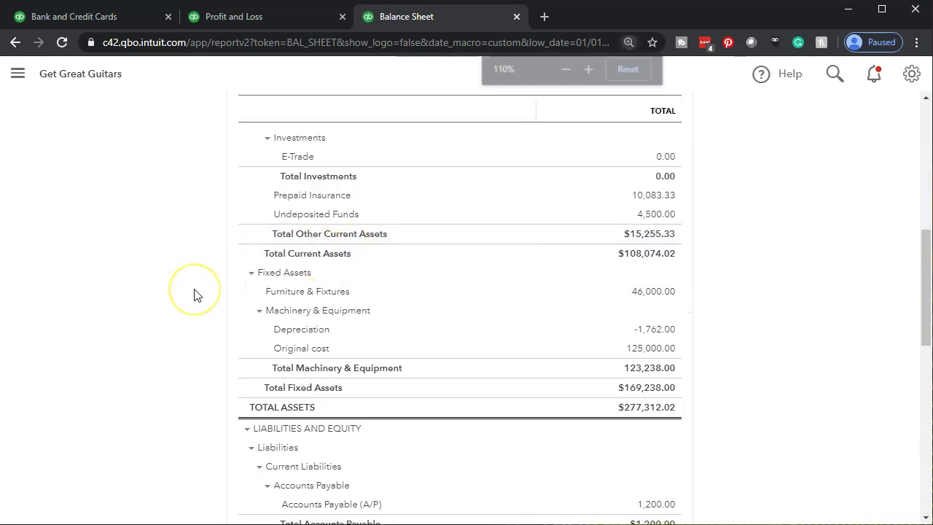
key(ctrl+plus)
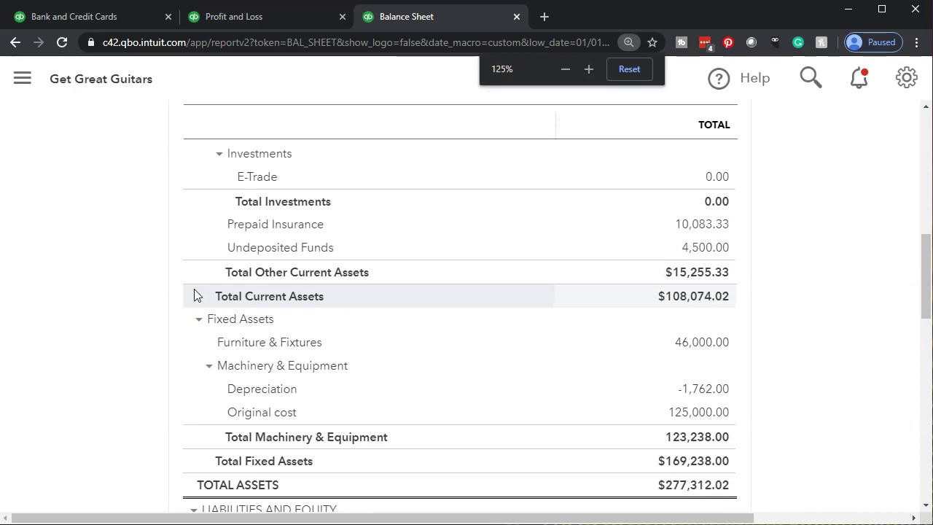
scroll(196, 296, up, 6)
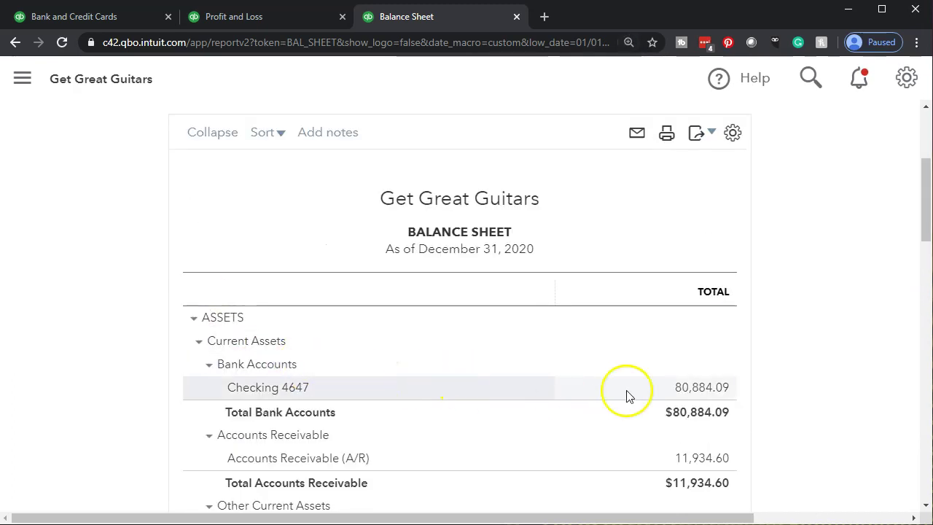
Step: Open the checking account's transaction detail from the Balance Sheet and examine the March 2020 entries' amounts and balances
click(693, 392)
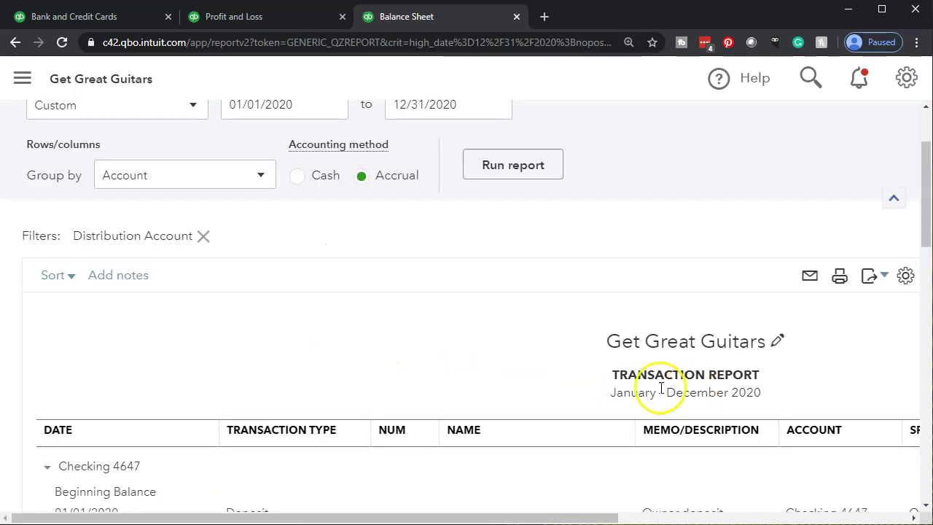
scroll(306, 375, down, 5)
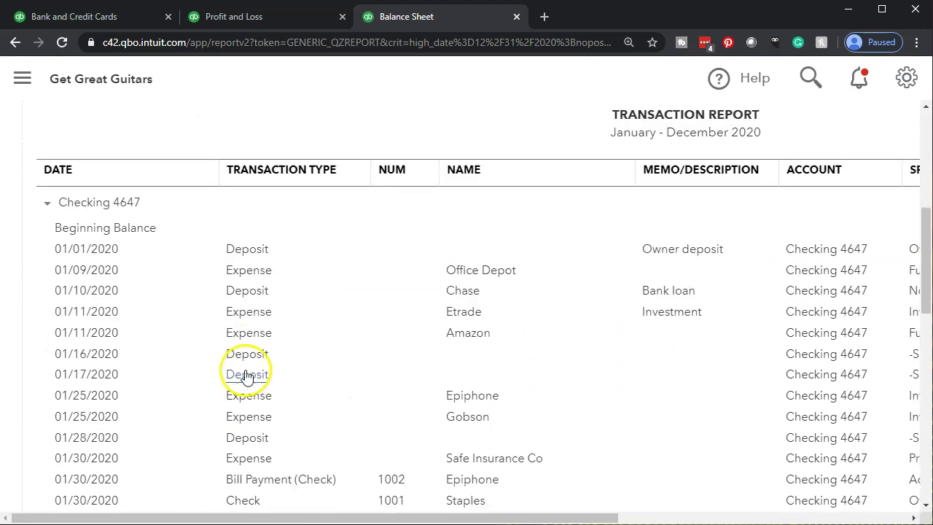
scroll(247, 376, down, 6)
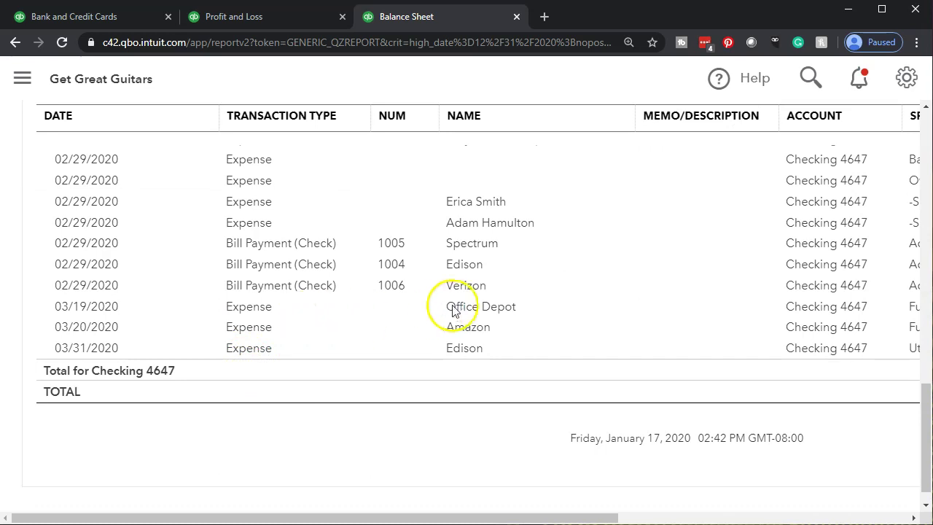
drag(565, 518, 750, 518)
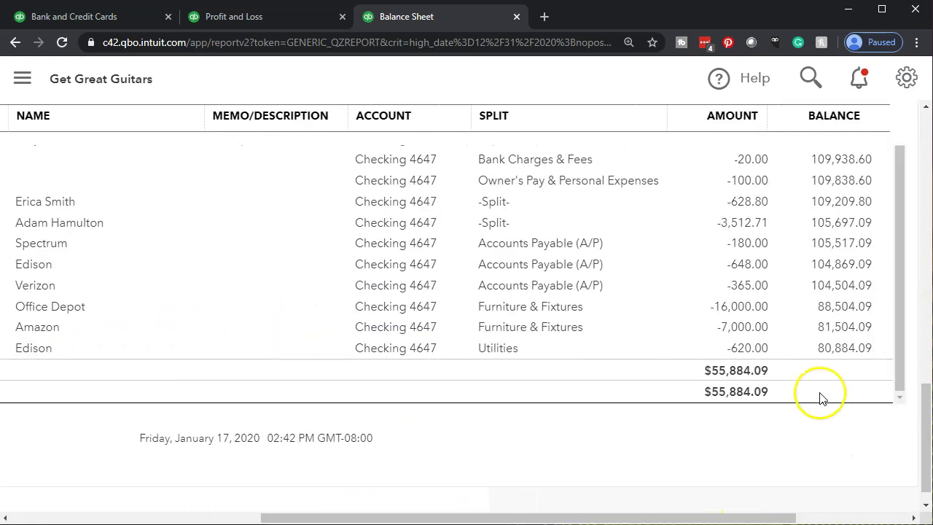
Step: Review the 03/20/2020 Amazon expense without changing it, close it, and go back to the Balance Sheet summary
click(721, 333)
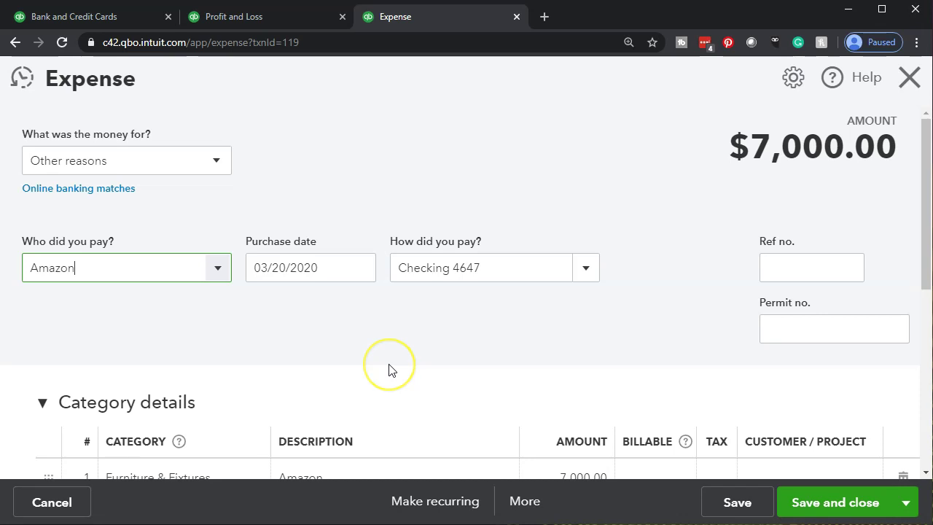
scroll(389, 371, down, 2)
scroll(390, 370, up, 2)
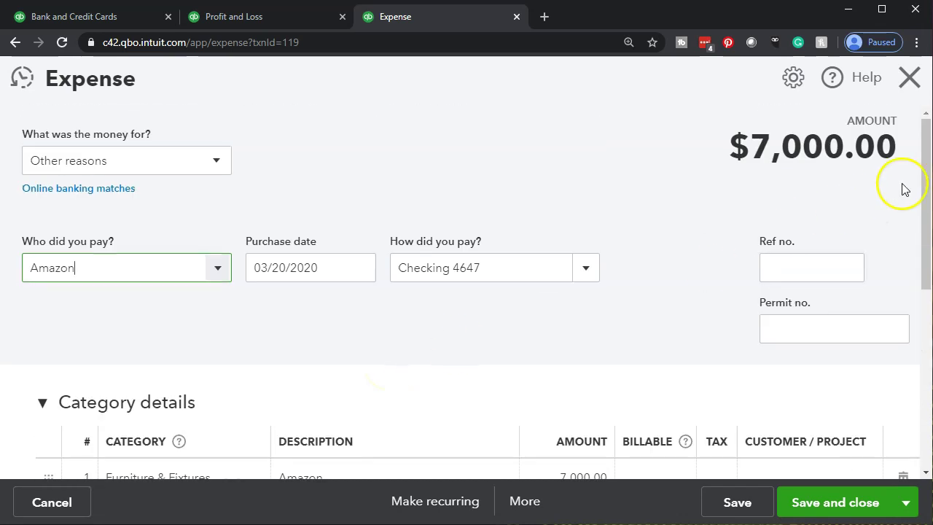
click(910, 91)
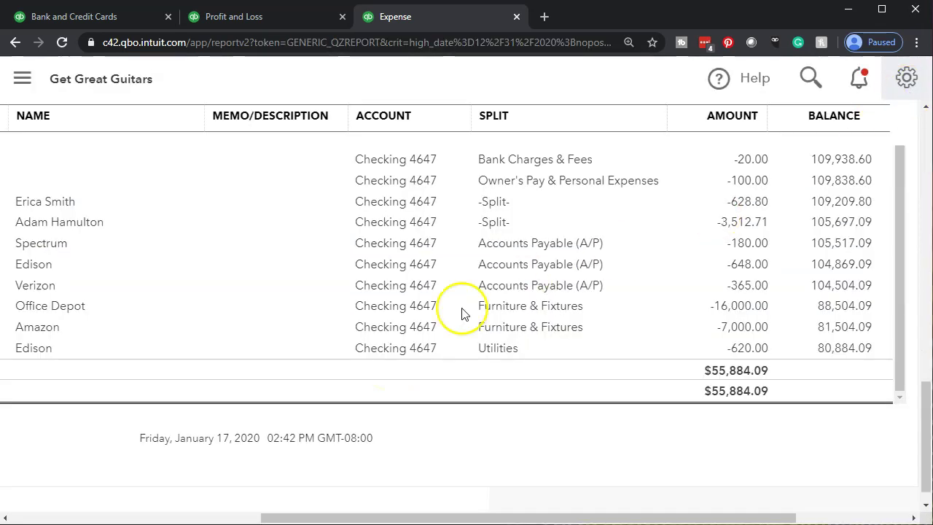
scroll(16, 306, up, 10)
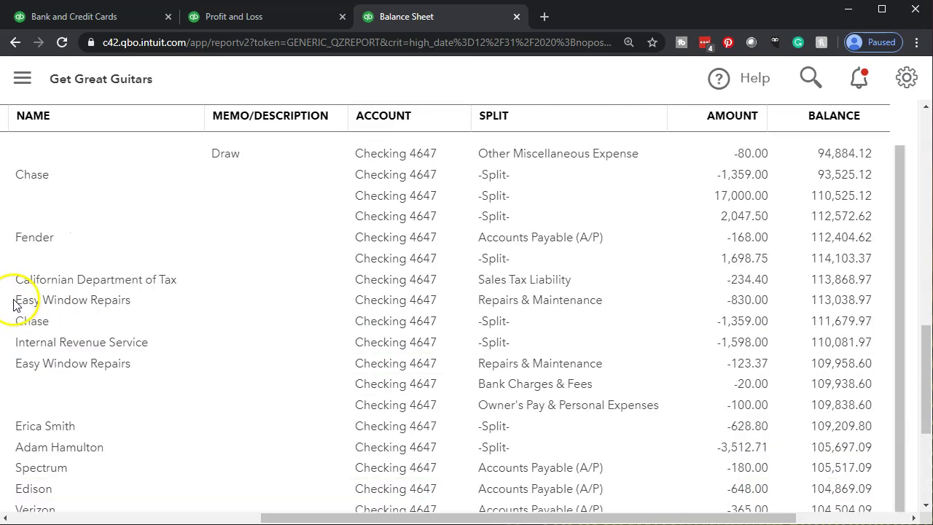
click(119, 175)
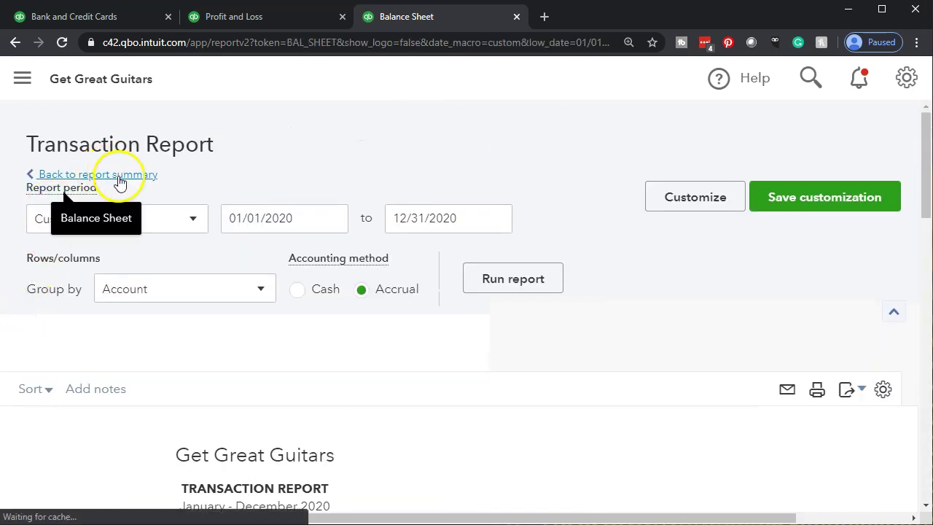
Step: Open the Furniture & Fixtures transaction detail from the Balance Sheet's fixed assets and examine its amounts and balances
scroll(132, 381, down, 3)
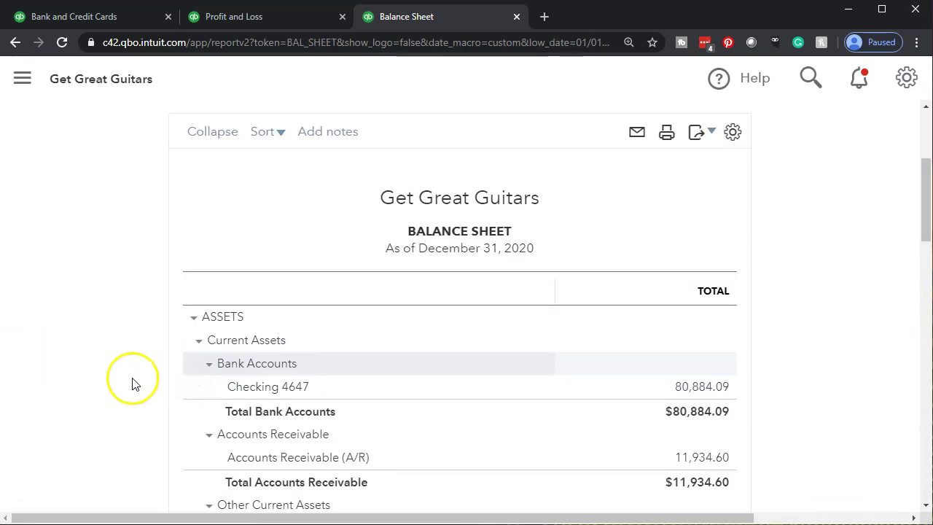
scroll(132, 384, down, 4)
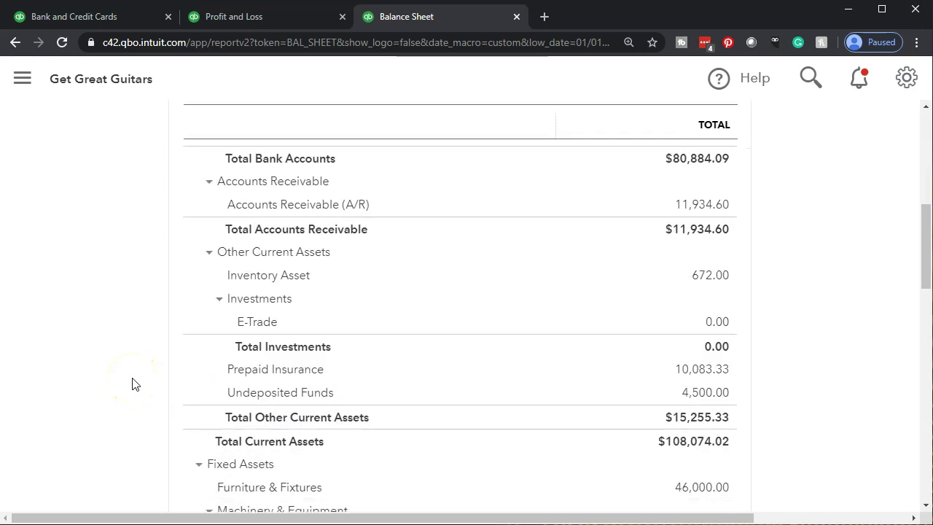
scroll(132, 385, down, 1)
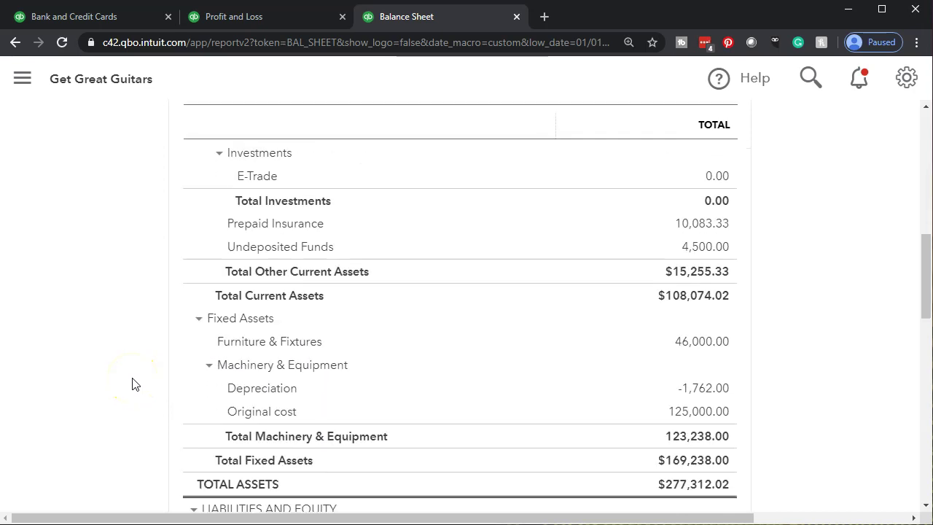
click(698, 342)
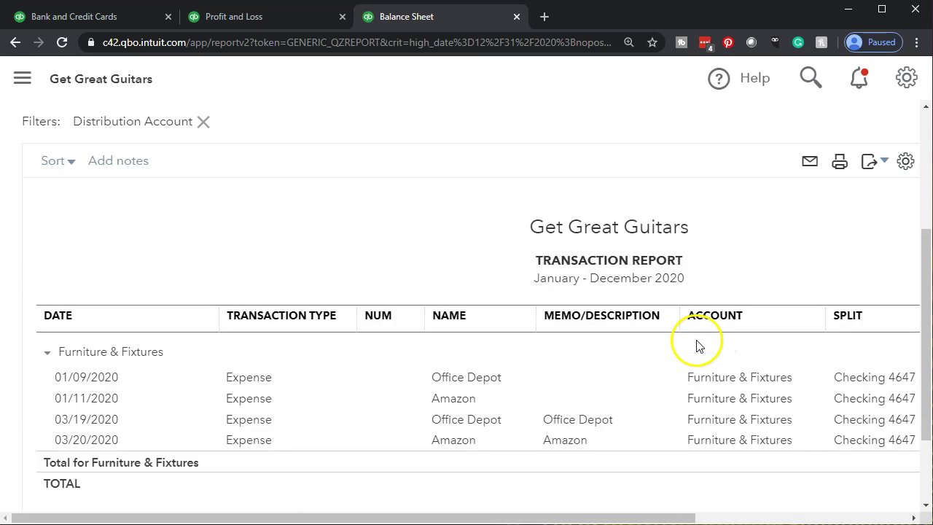
mouse_move(600, 516)
mouse_down()
mouse_move(729, 517)
mouse_move(603, 518)
mouse_up()
drag(406, 506, 679, 500)
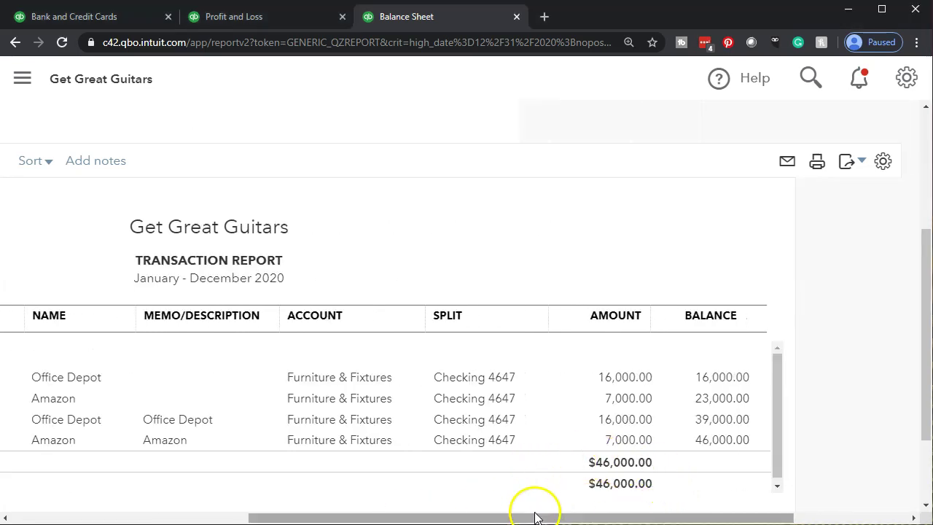
Step: Go back to the Balance Sheet summary and review the fixed asset and current asset sections
drag(535, 514, 218, 511)
scroll(86, 426, up, 3)
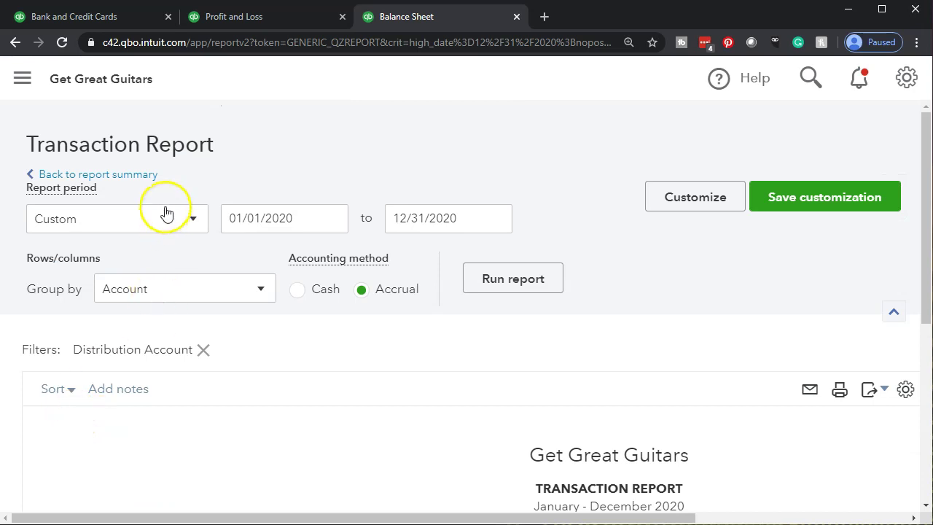
click(132, 175)
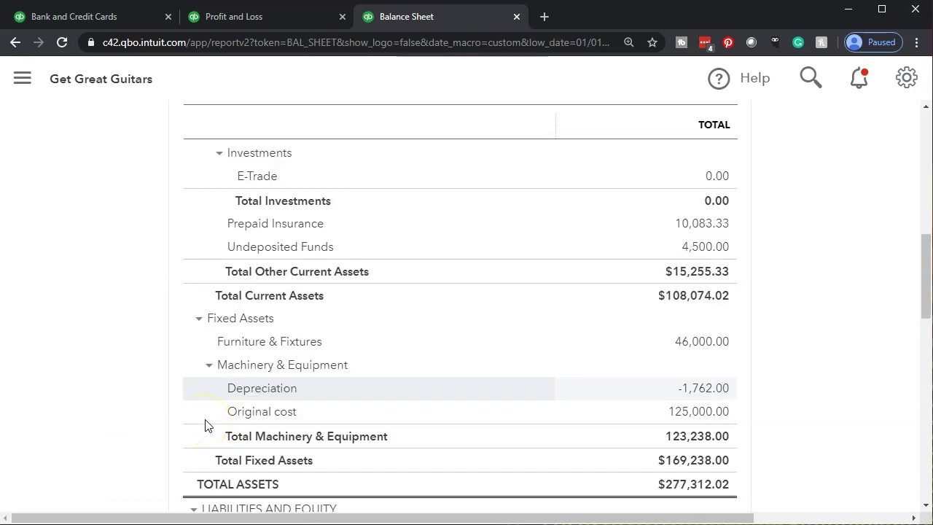
scroll(205, 425, up, 5)
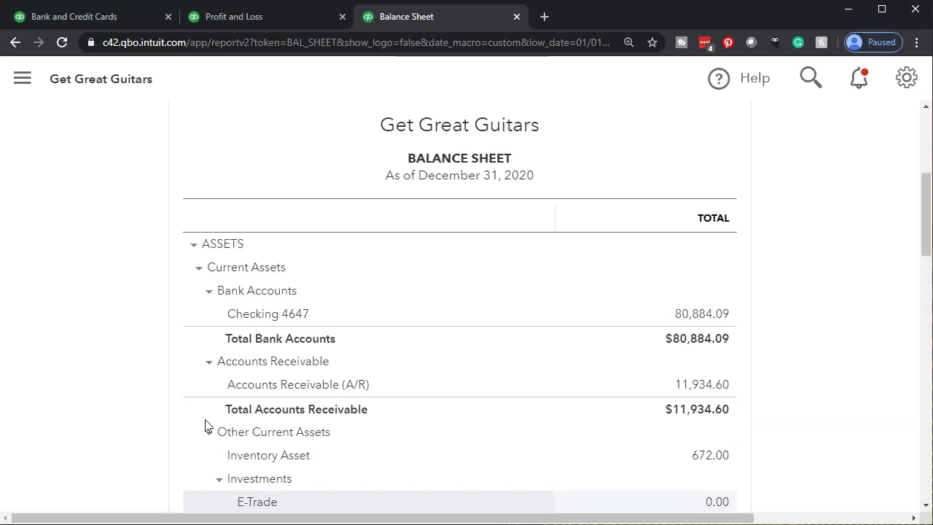
scroll(205, 425, down, 1)
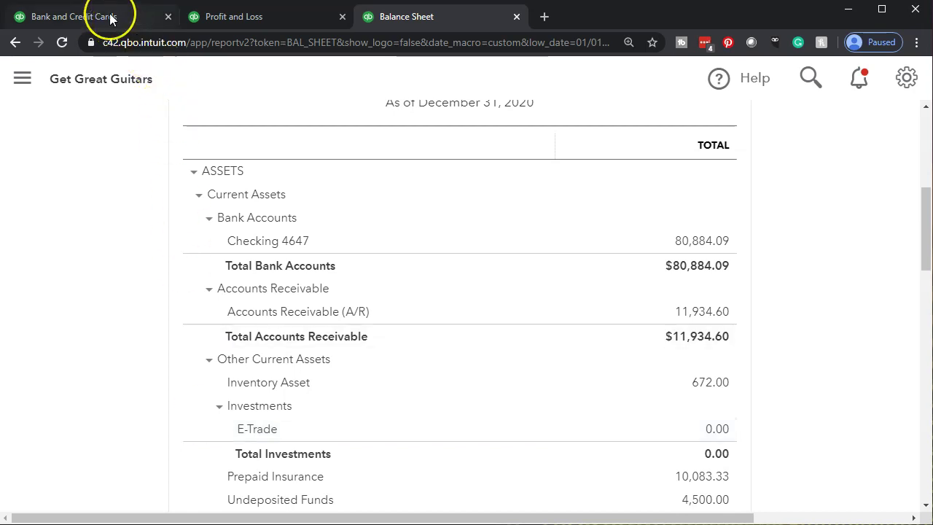
Step: Check the remaining bank feed transactions, then review the Furniture & Fixtures line on the Balance Sheet again
click(80, 16)
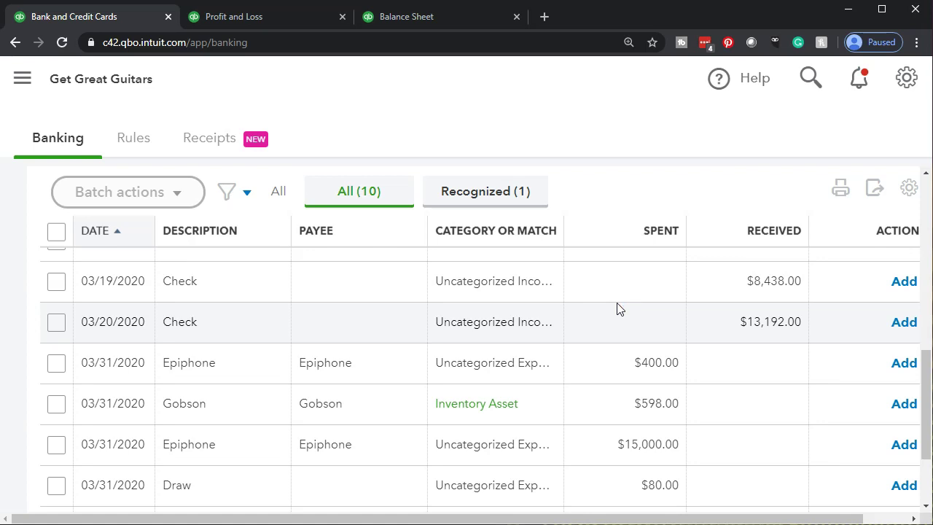
click(443, 17)
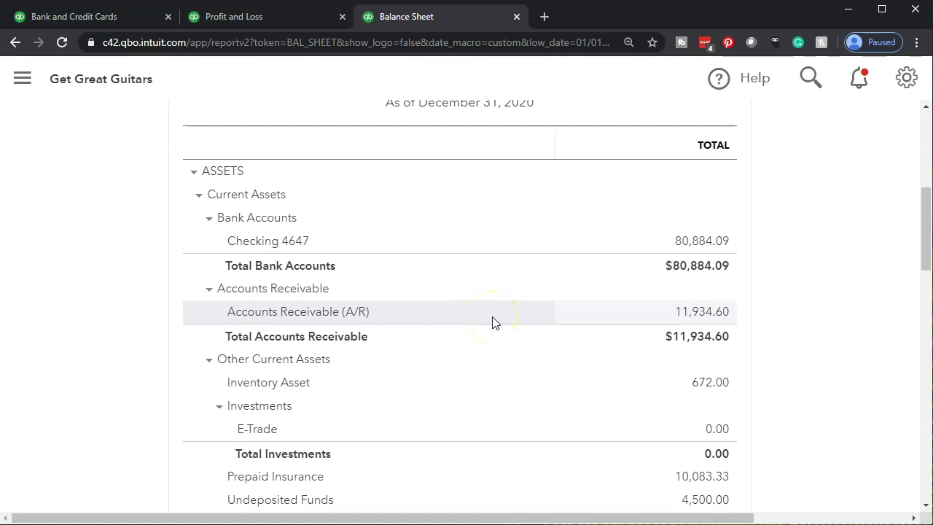
scroll(492, 321, down, 3)
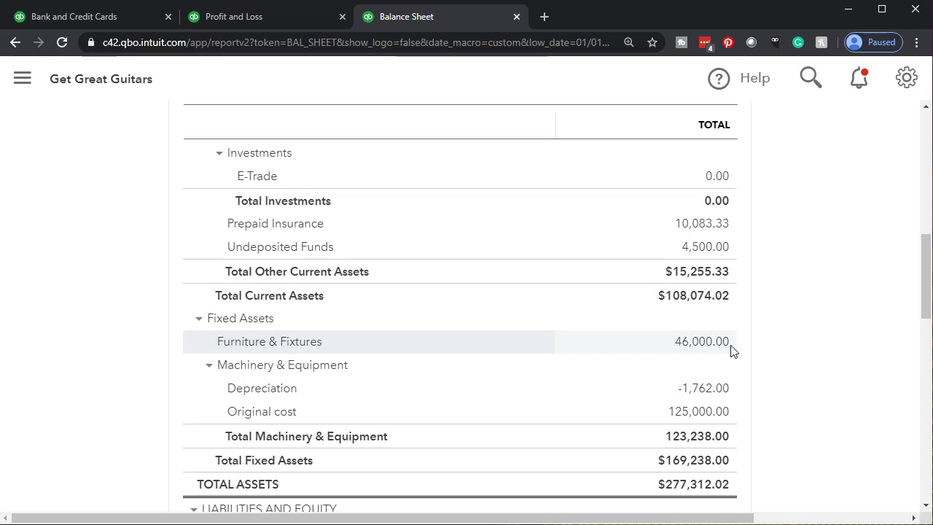
Step: Switch to the March 2020 Profit and Loss report, reload it, and hide the navigation menu
click(257, 22)
scroll(215, 299, down, 5)
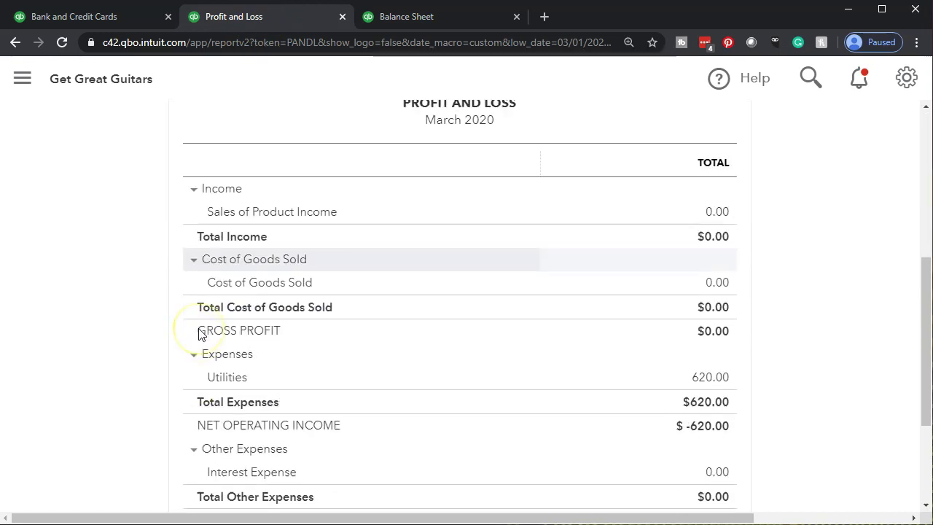
scroll(202, 333, up, 4)
click(261, 44)
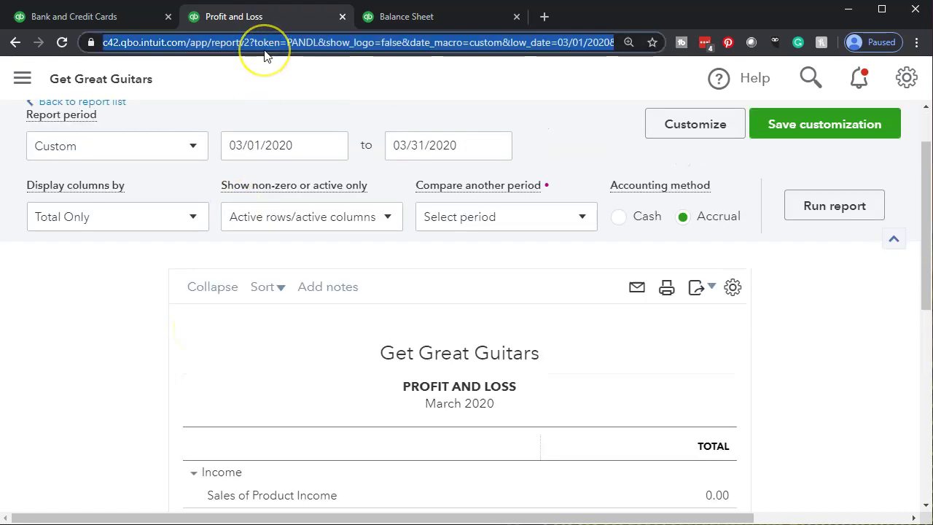
key(Return)
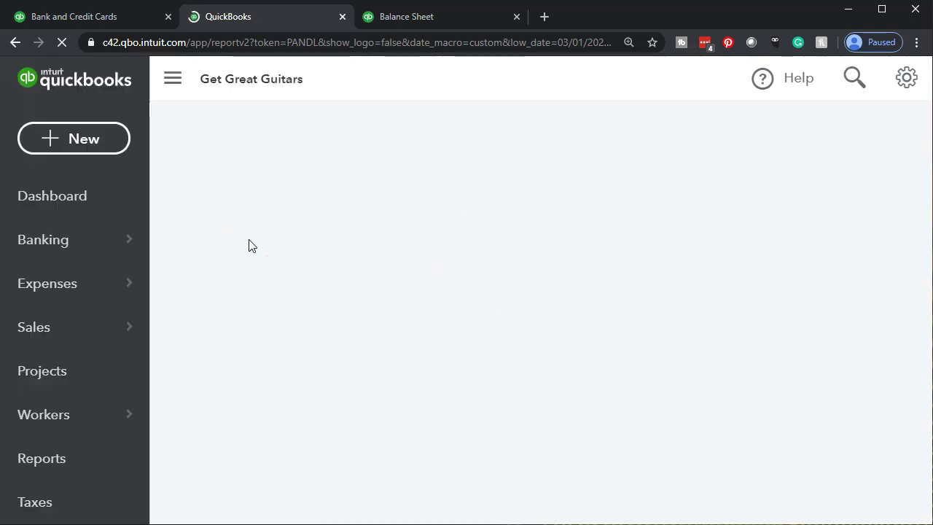
click(173, 82)
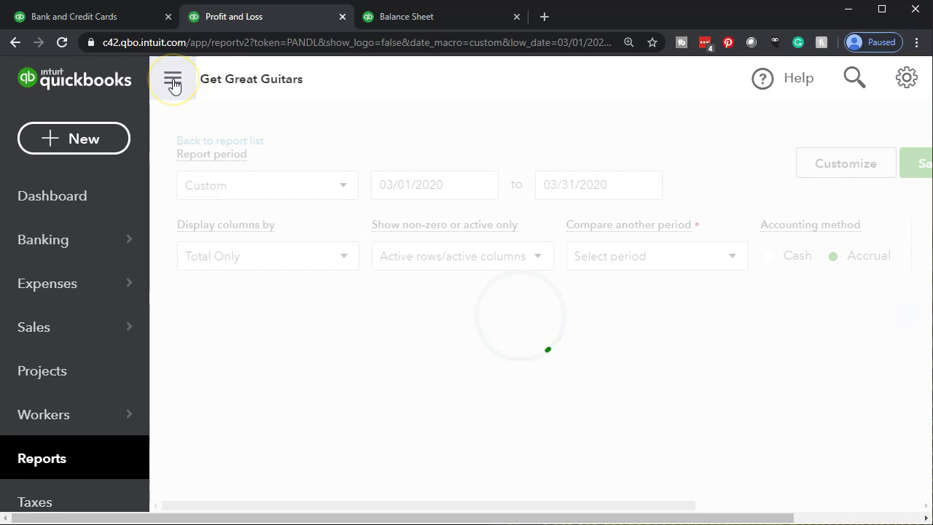
Step: Examine the reloaded March 2020 Profit and Loss report's expenses and net income for any effect of the furniture purchases
scroll(121, 374, down, 2)
scroll(121, 374, down, 3)
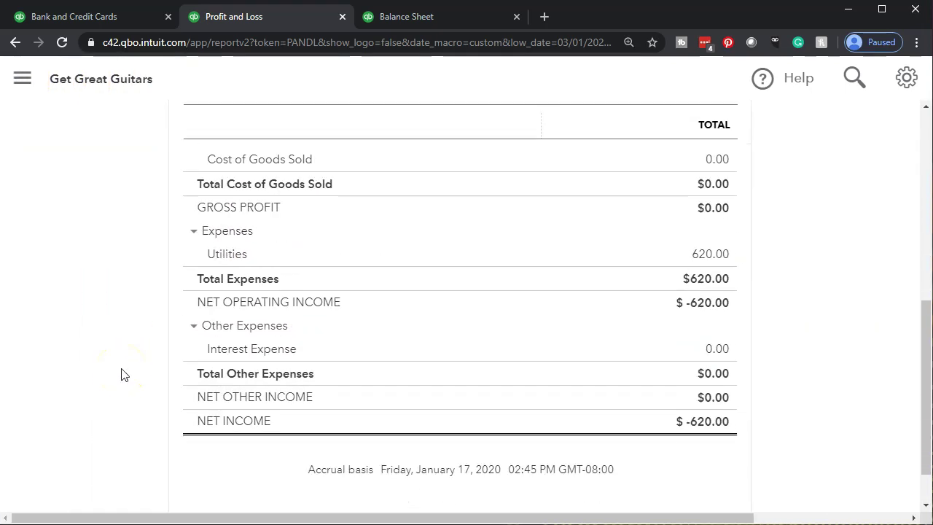
scroll(121, 374, up, 5)
scroll(121, 374, up, 1)
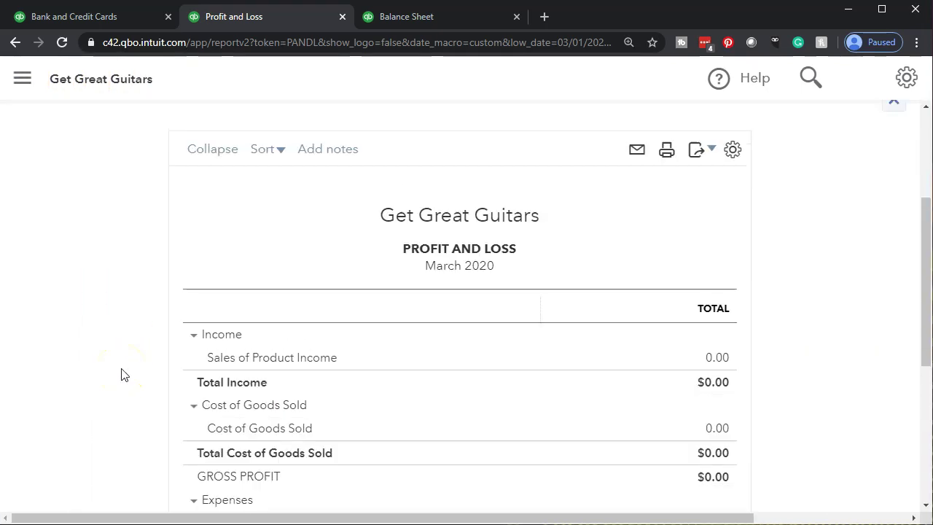